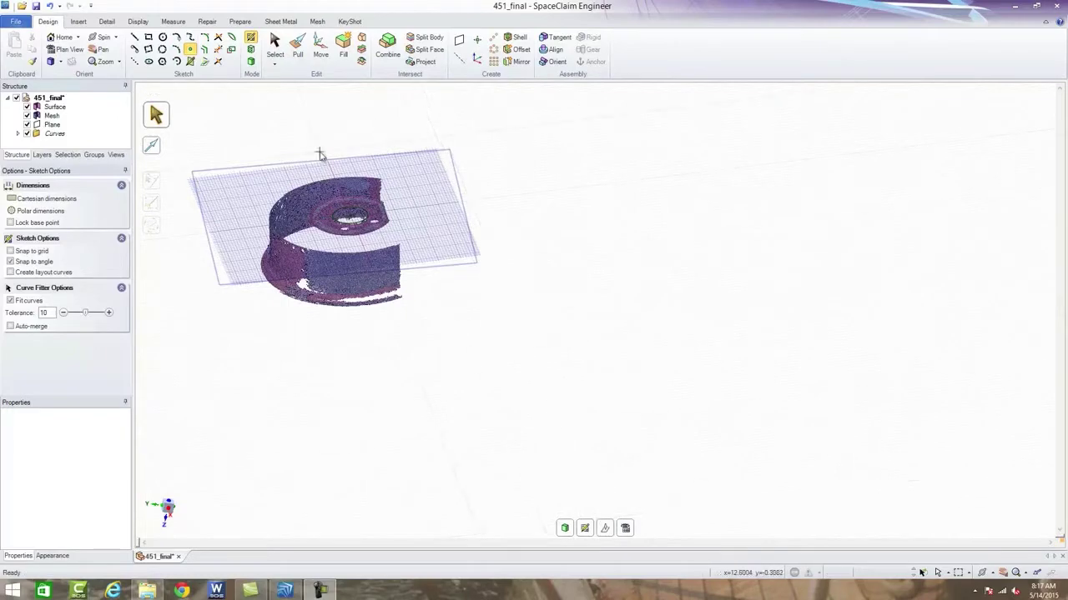
# Step: Leave sketch mode and return to 3D mode so the closed sketch circles become surfaces
pyautogui.click(274, 48)
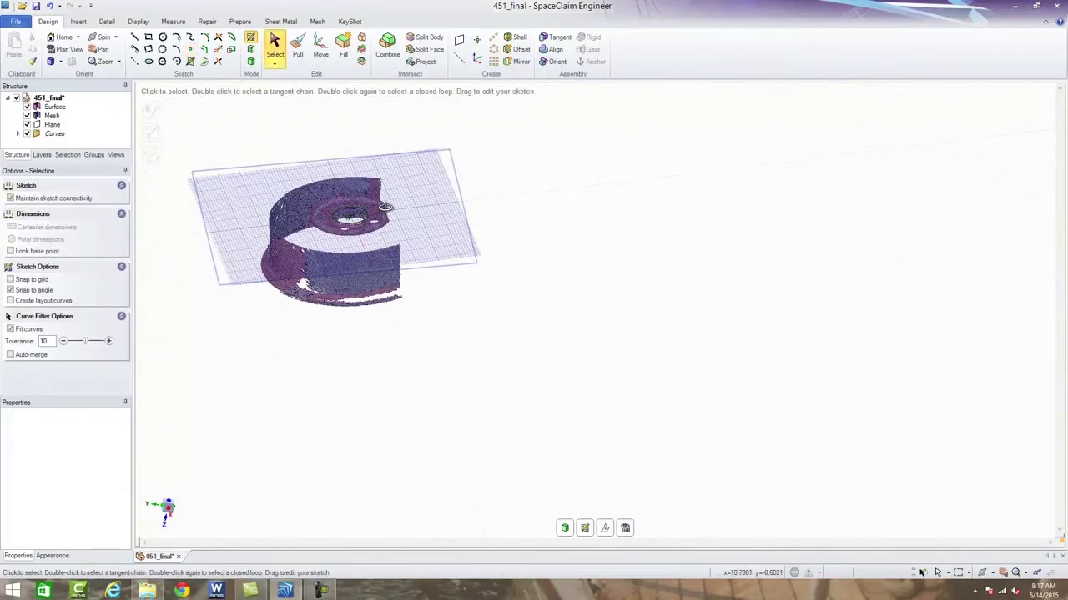
pyautogui.scroll(5, 357, 210)
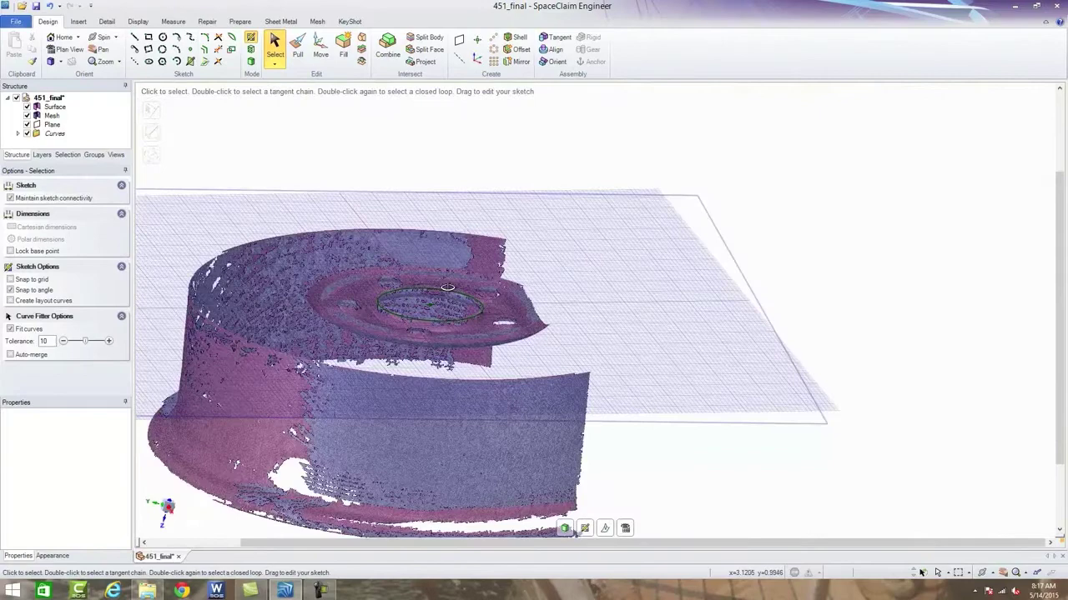
pyautogui.moveTo(467, 314); pyautogui.dragTo(407, 226, button='middle')
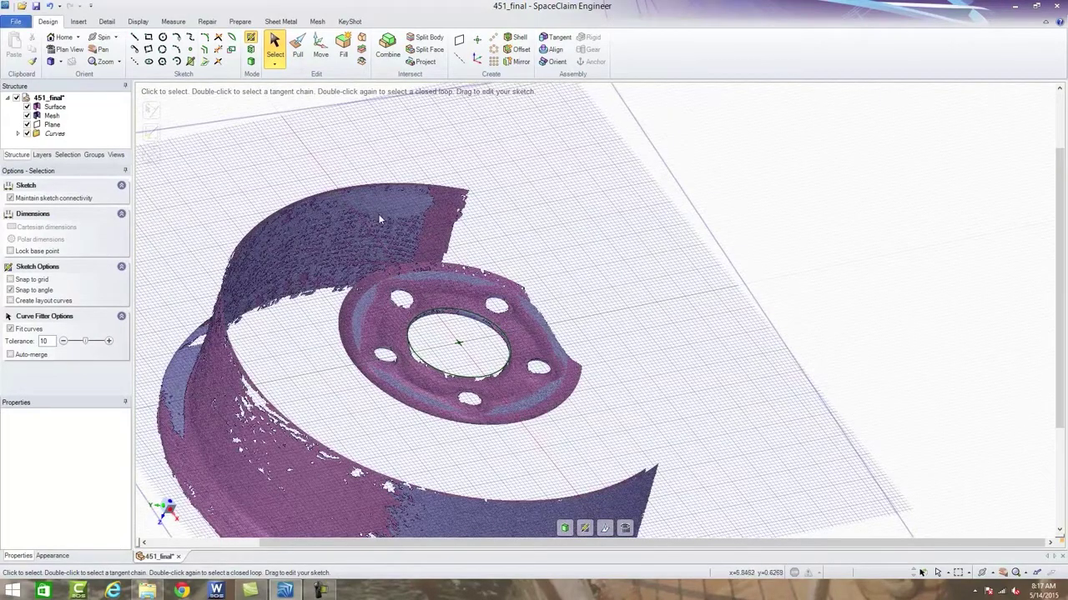
pyautogui.click(254, 64)
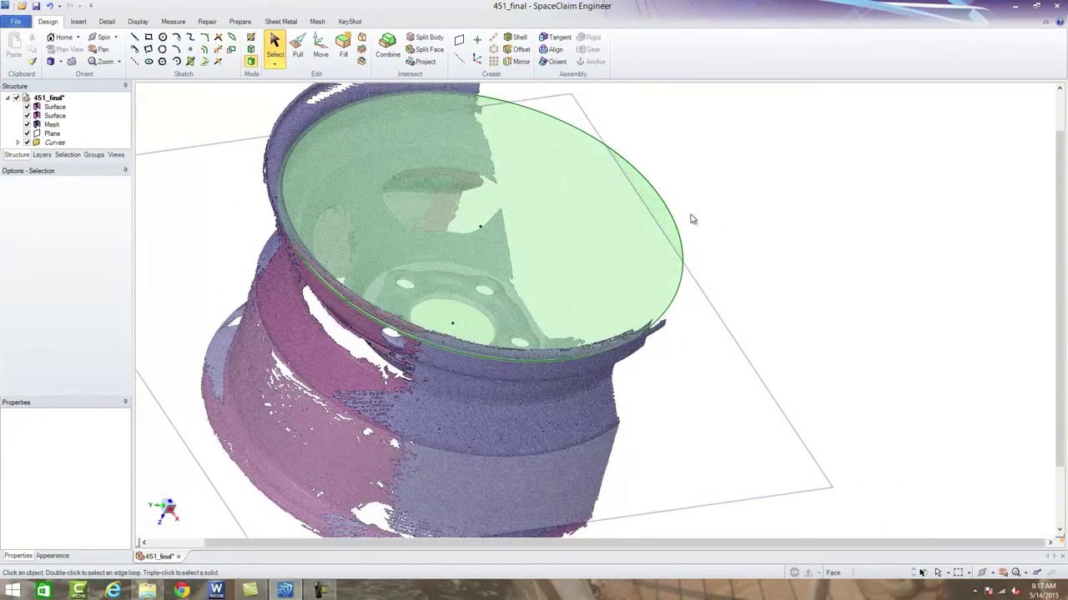
pyautogui.click(55, 115)
pyautogui.rightClick(56, 116)
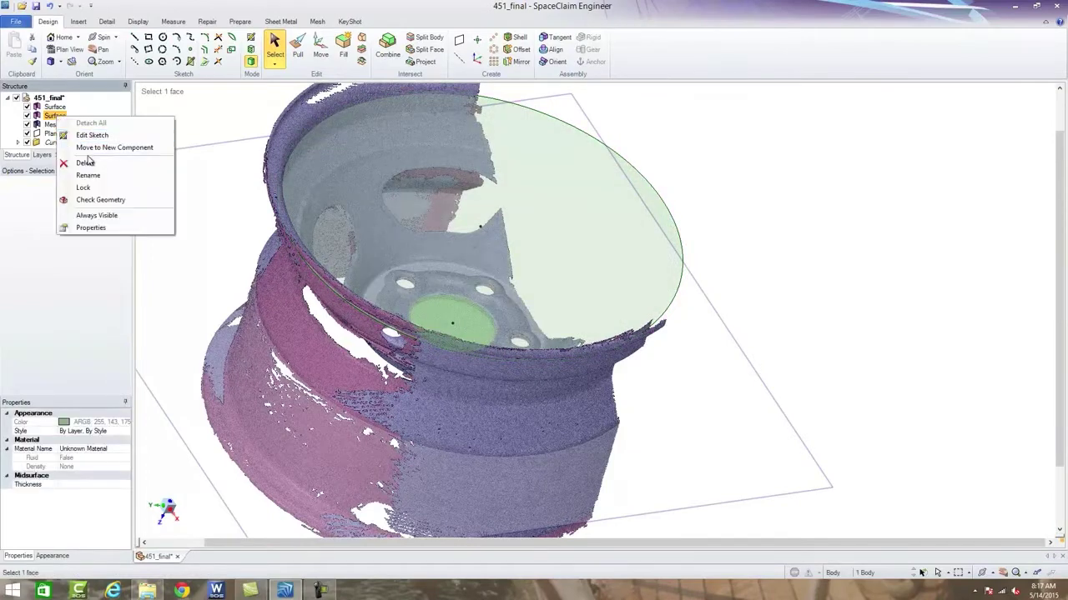
pyautogui.click(85, 162)
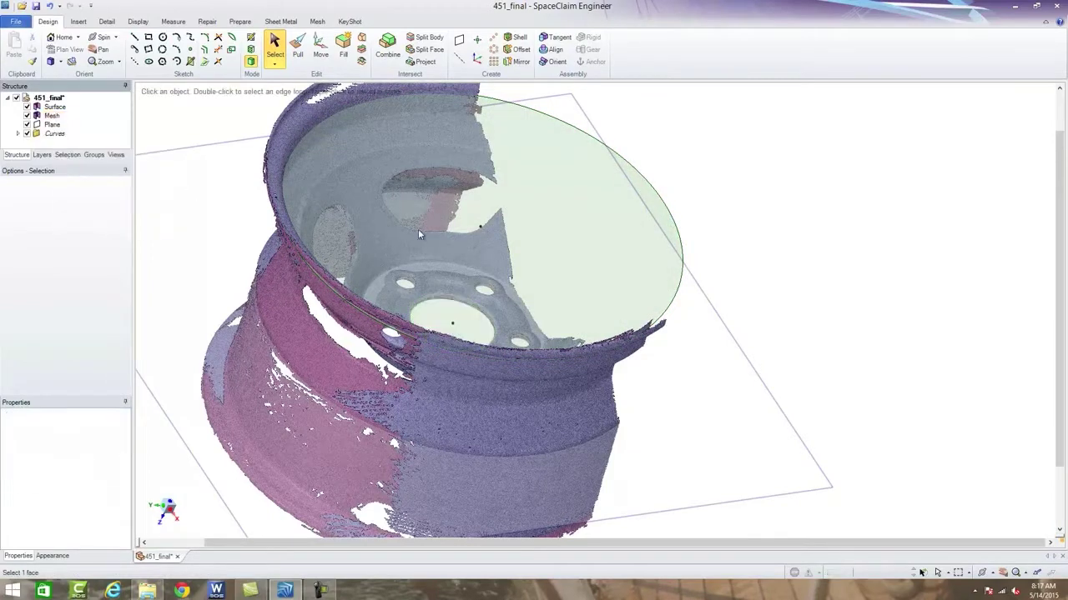
pyautogui.click(55, 106)
pyautogui.hotkey('ctrl', 'z')
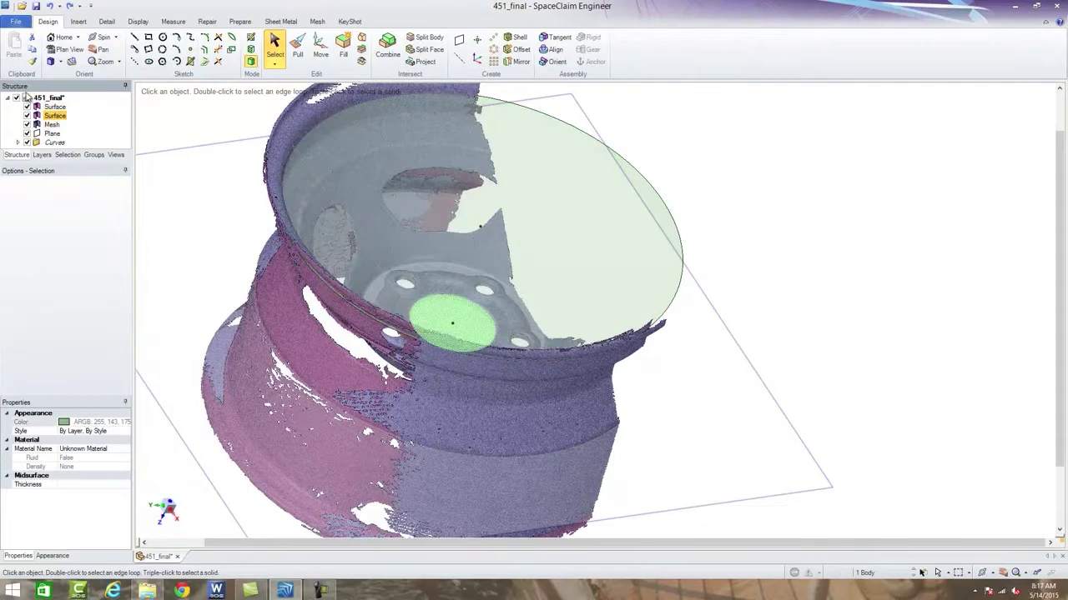
# Step: Delete the large circular surface across the wheel's rim opening, keeping the small hub surface
pyautogui.click(52, 107)
pyautogui.rightClick(52, 109)
pyautogui.click(83, 153)
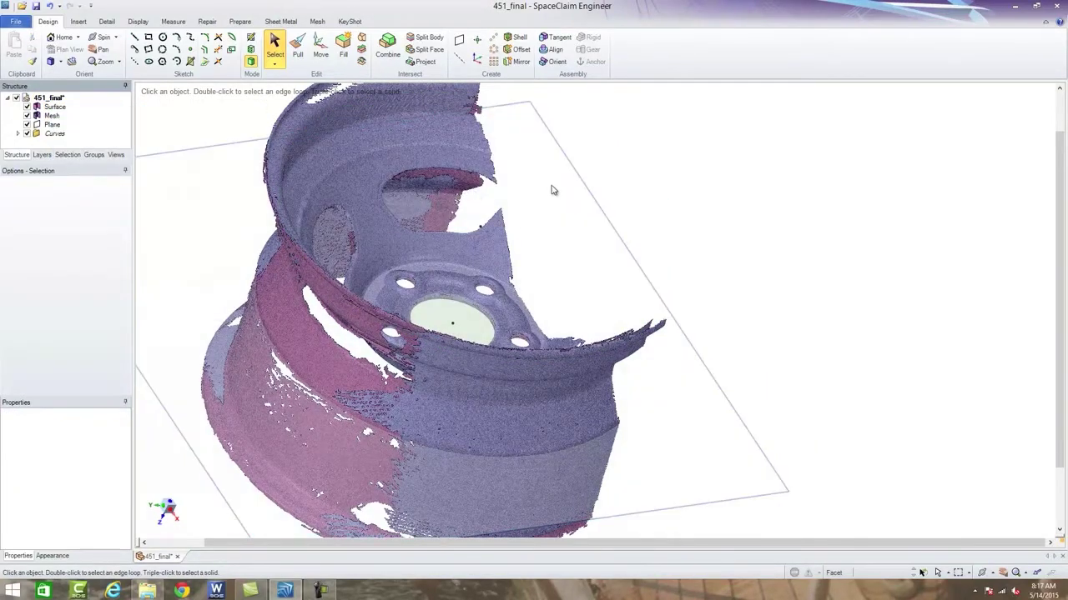
pyautogui.scroll(-1, 552, 190)
pyautogui.moveTo(656, 182); pyautogui.dragTo(572, 241, button='right')
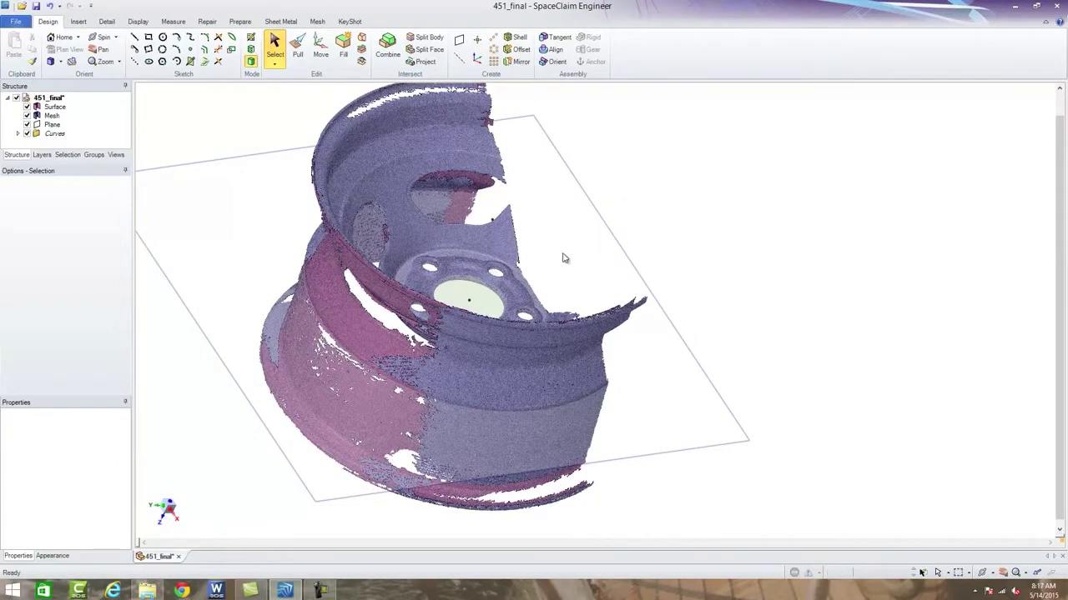
# Step: Start a new sketch on the existing plane through the wheel hub
pyautogui.click(475, 289)
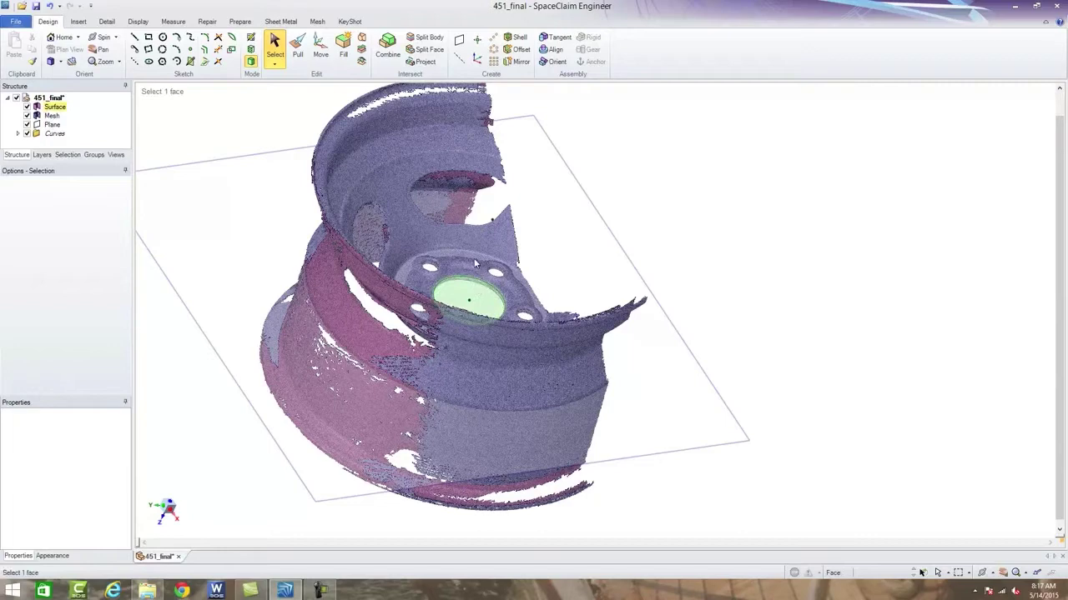
pyautogui.click(274, 49)
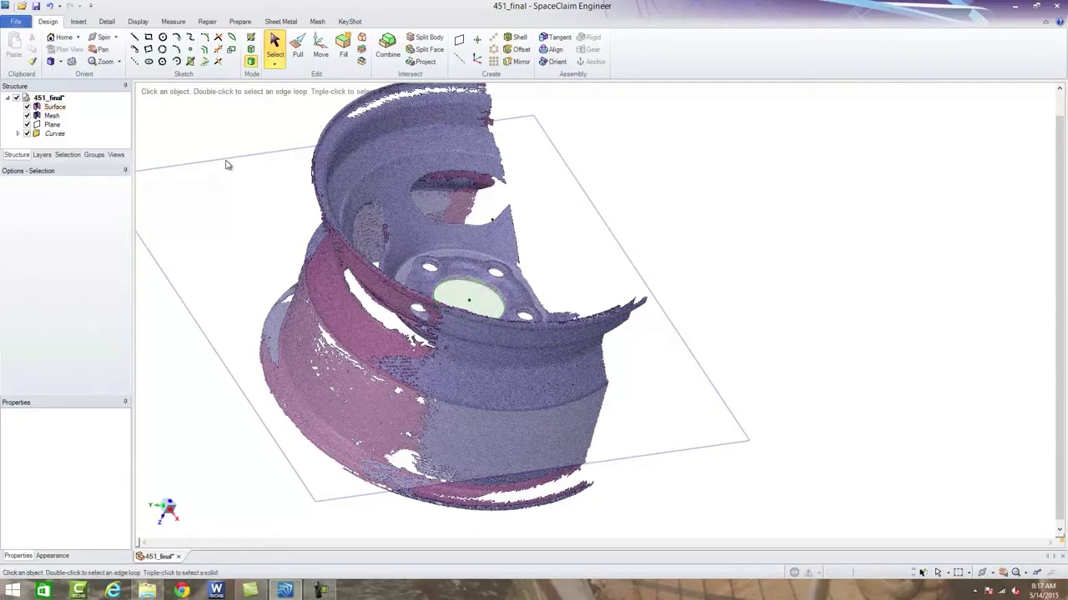
pyautogui.click(250, 37)
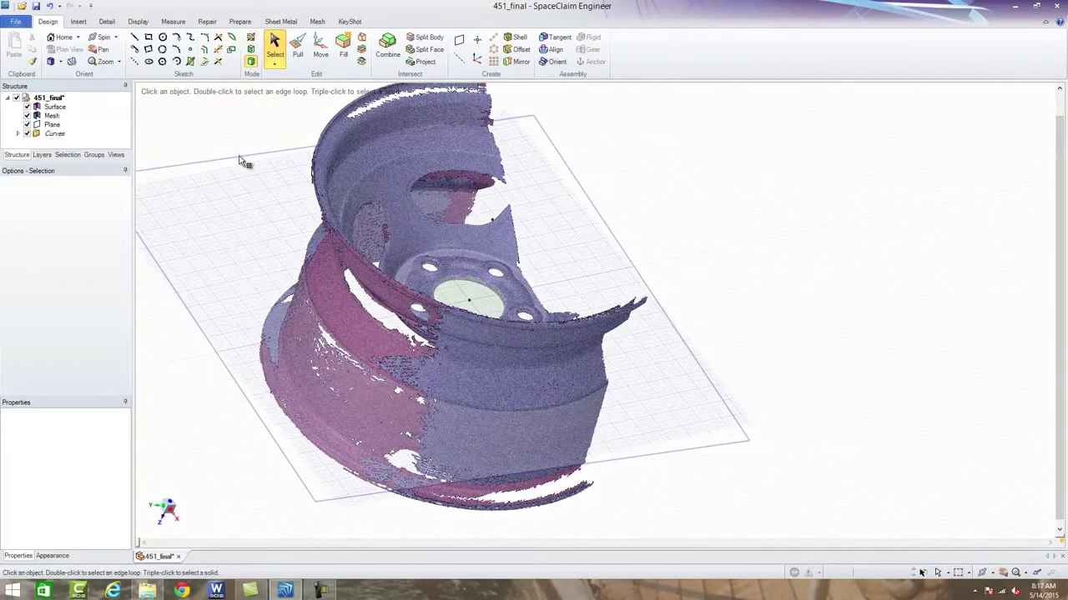
pyautogui.click(53, 127)
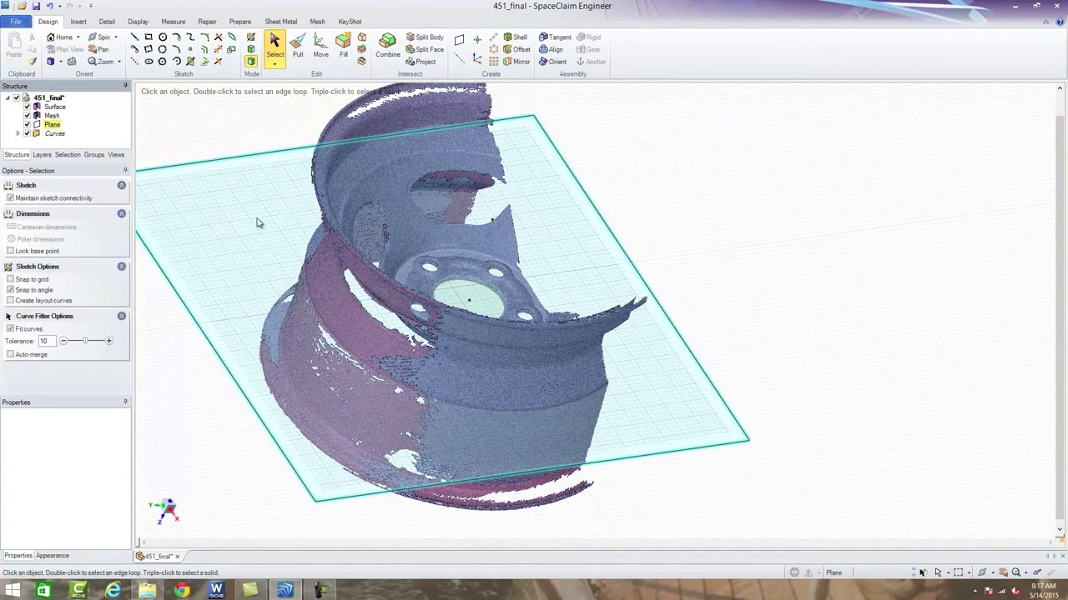
pyautogui.click(52, 124)
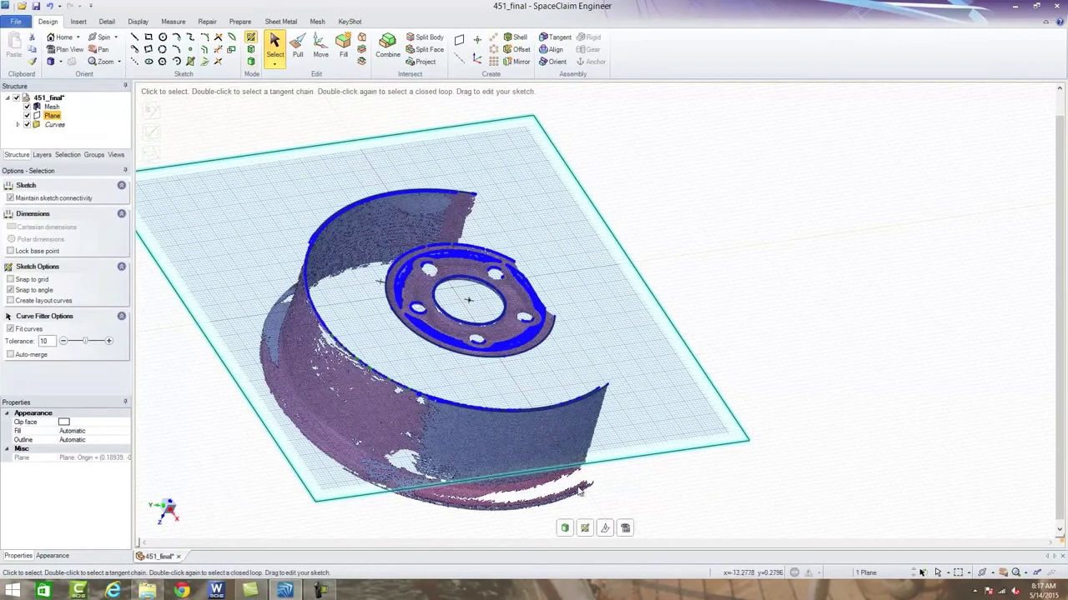
# Step: Move the sketch grid 4.630 in from the hub plane towards the rim opening and view it face-on
pyautogui.click(604, 528)
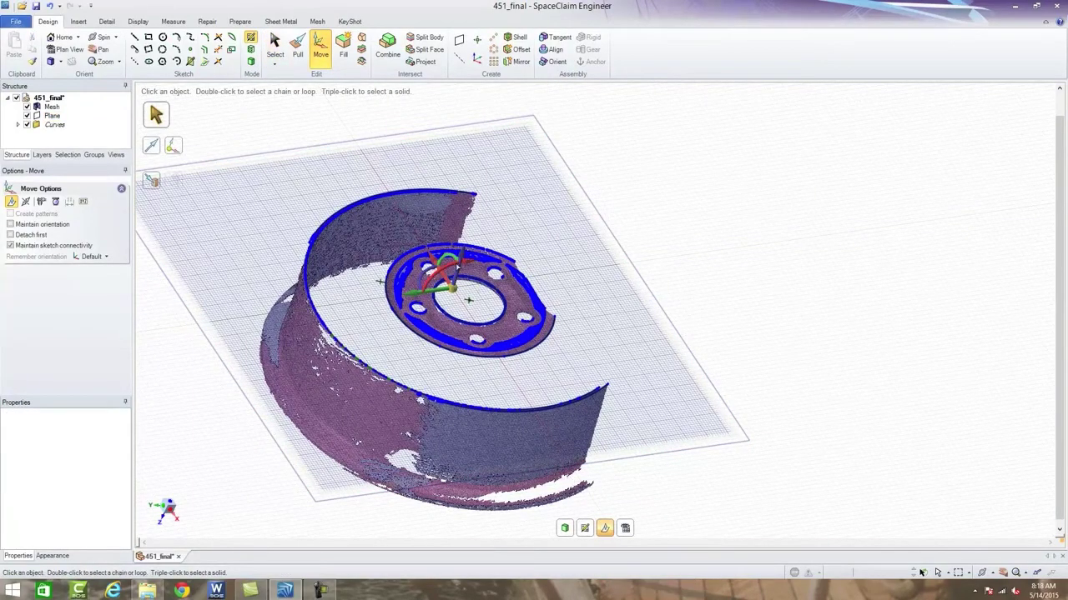
pyautogui.moveTo(461, 257); pyautogui.dragTo(492, 184)
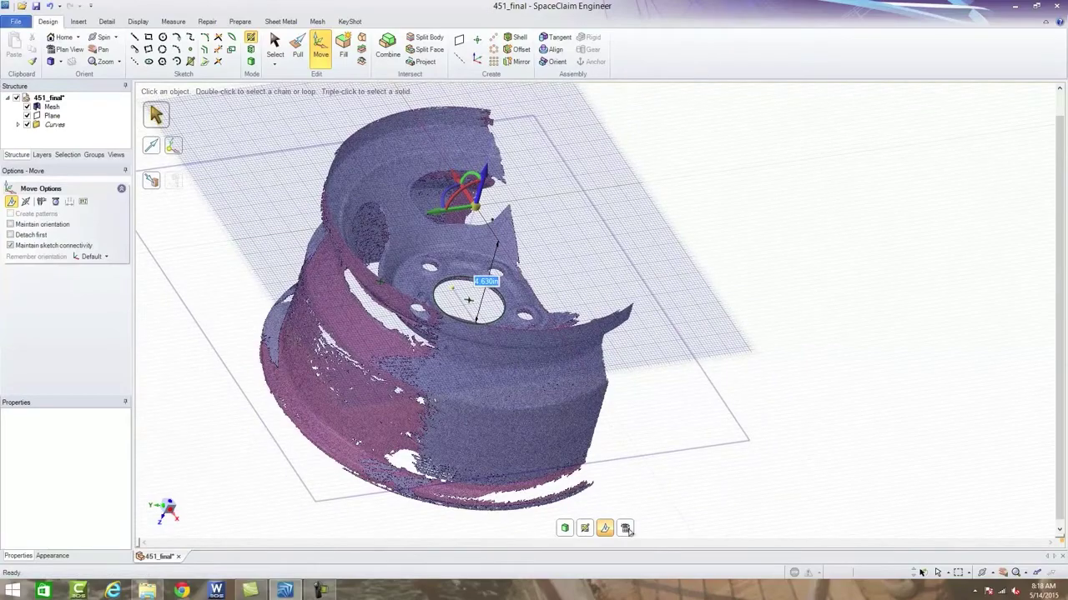
pyautogui.press('v')
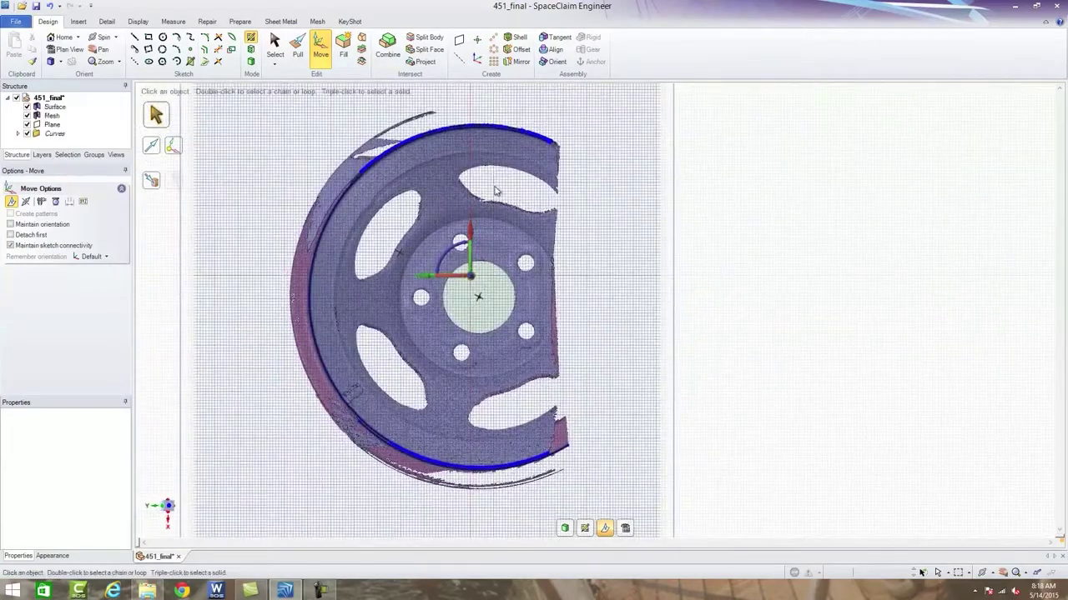
# Step: Sketch a three-point circle along the rim's mesh section curve, about 14.643 in in diameter
pyautogui.click(162, 48)
pyautogui.scroll(5, 534, 159)
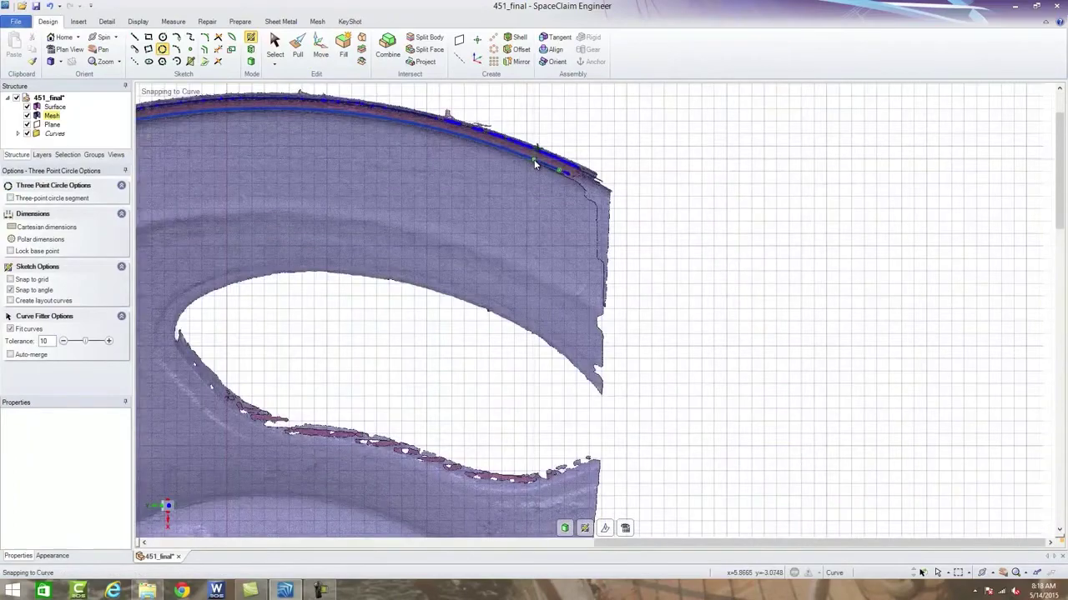
pyautogui.click(533, 160)
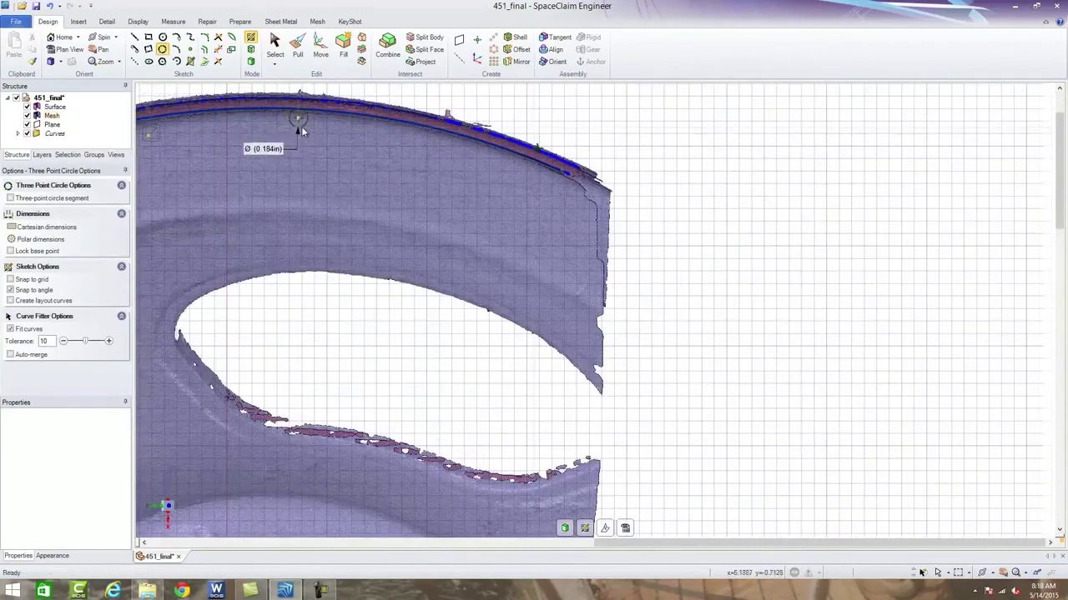
pyautogui.scroll(-3, 301, 126)
pyautogui.scroll(2, 309, 140)
pyautogui.scroll(3, 308, 136)
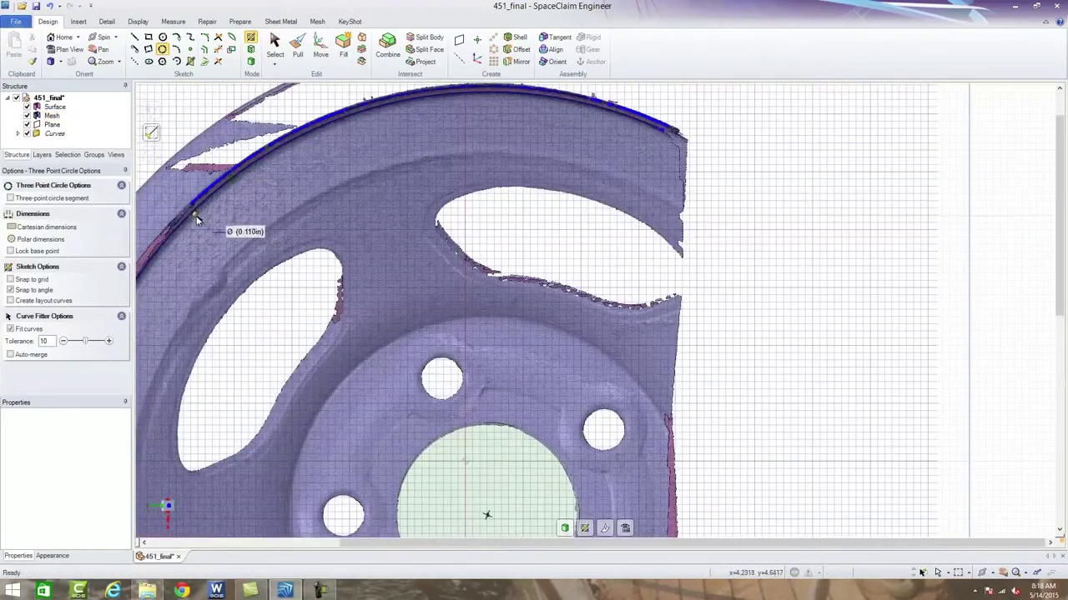
pyautogui.click(189, 214)
pyautogui.scroll(-3, 301, 202)
pyautogui.scroll(5, 376, 359)
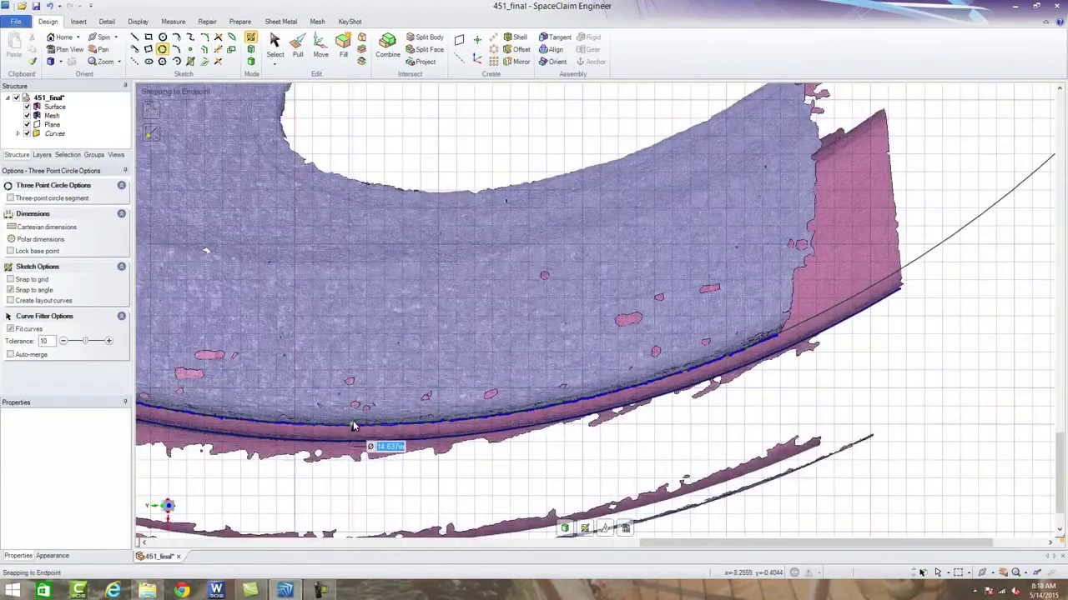
pyautogui.click(355, 425)
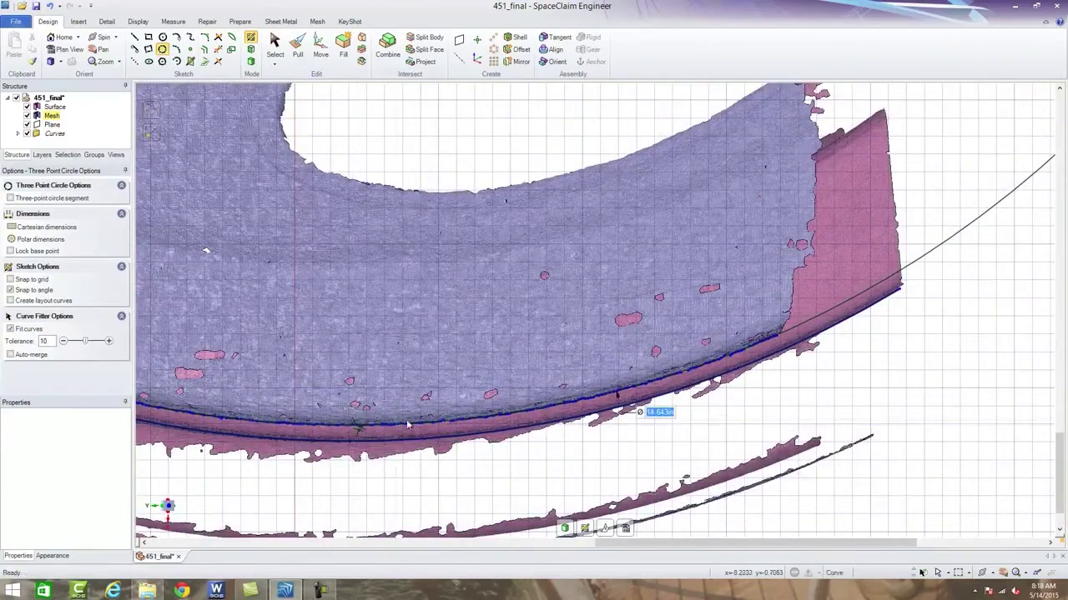
pyautogui.scroll(-5, 502, 336)
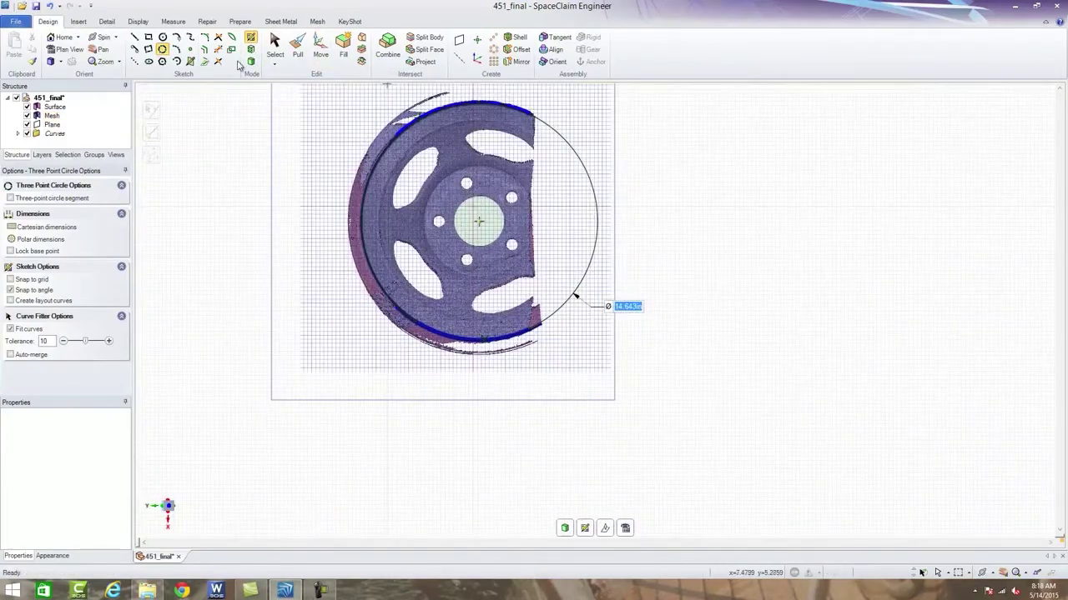
# Step: Place a sketch point at the centre of the large rim circle
pyautogui.click(191, 50)
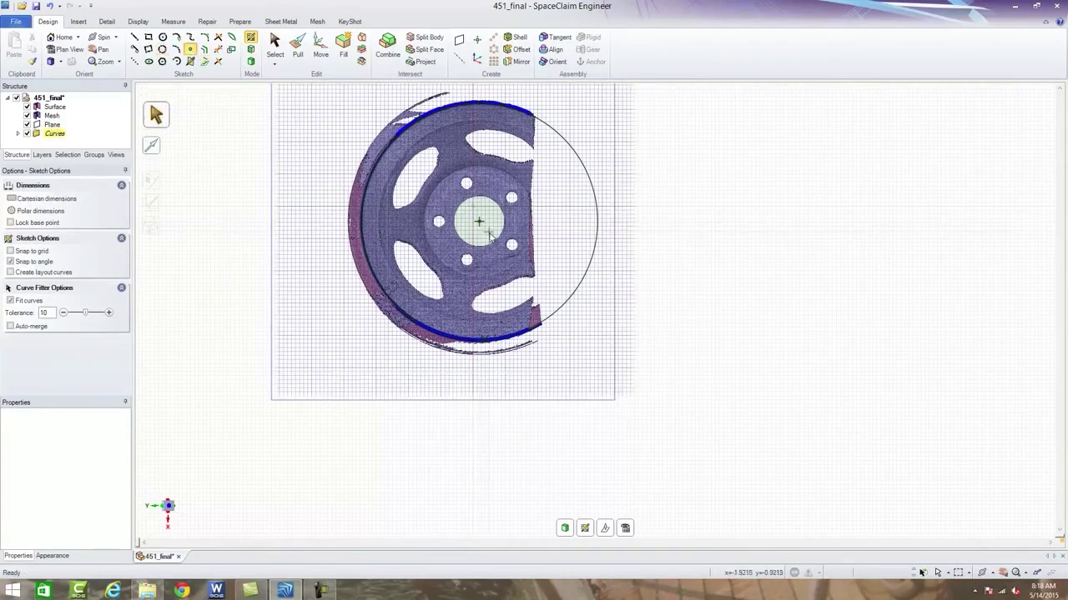
pyautogui.moveTo(639, 257); pyautogui.dragTo(664, 177, button='right')
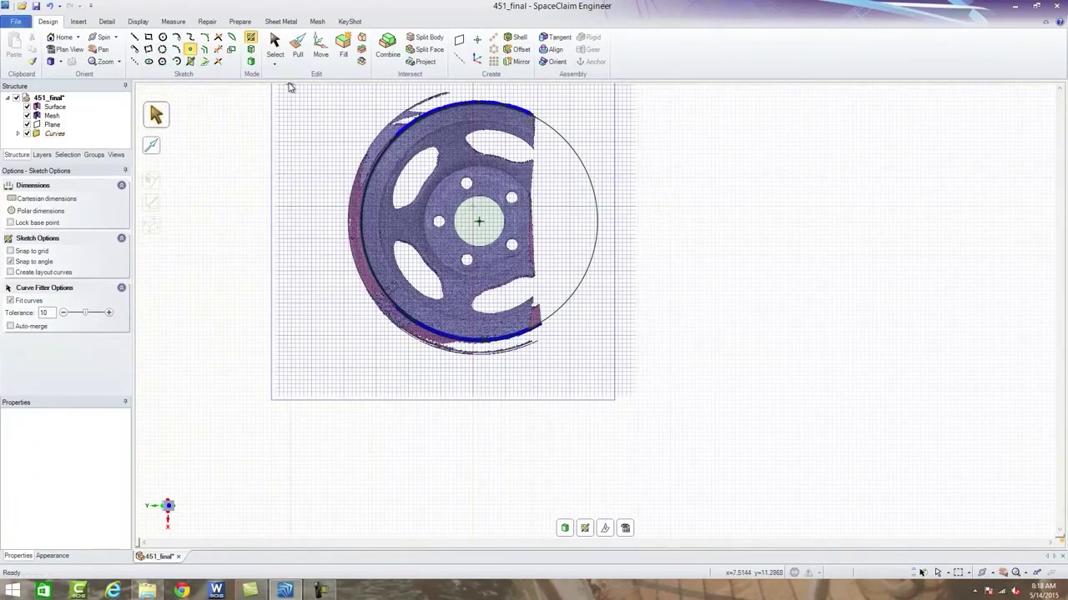
pyautogui.moveTo(303, 178); pyautogui.dragTo(297, 86, button='middle')
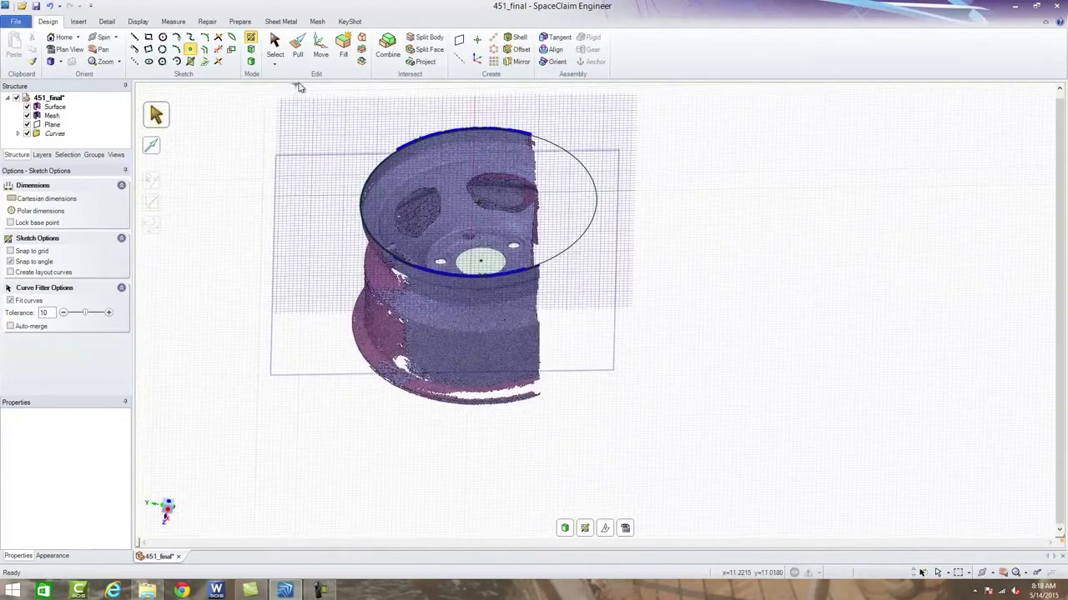
# Step: Hide the scan mesh so only the sketch circles, surface and plane are displayed
pyautogui.click(250, 62)
pyautogui.hotkey('ctrl', 'z')
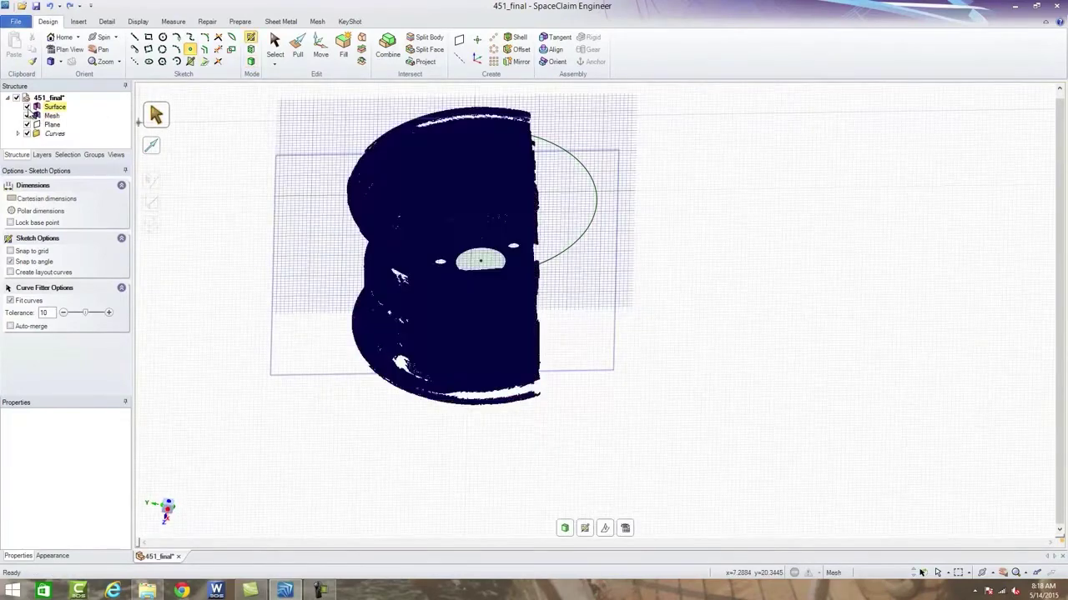
pyautogui.click(27, 115)
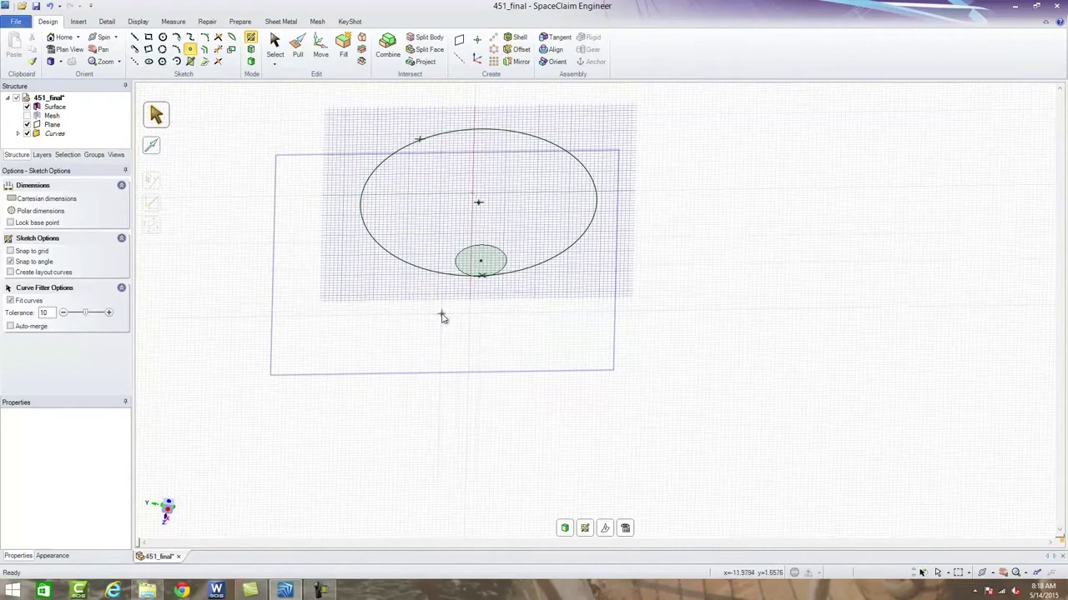
pyautogui.moveTo(443, 314); pyautogui.dragTo(455, 278, button='middle')
pyautogui.scroll(4, 453, 313)
pyautogui.scroll(4, 453, 327)
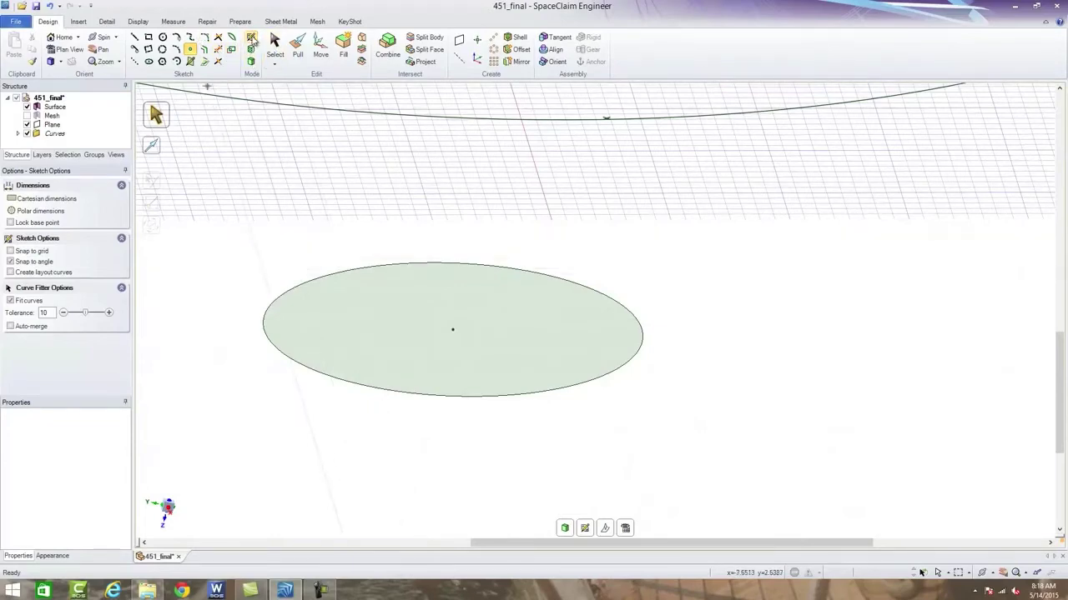
# Step: Start a sketch on the small hub surface and place a point at its circle's centre
pyautogui.click(55, 106)
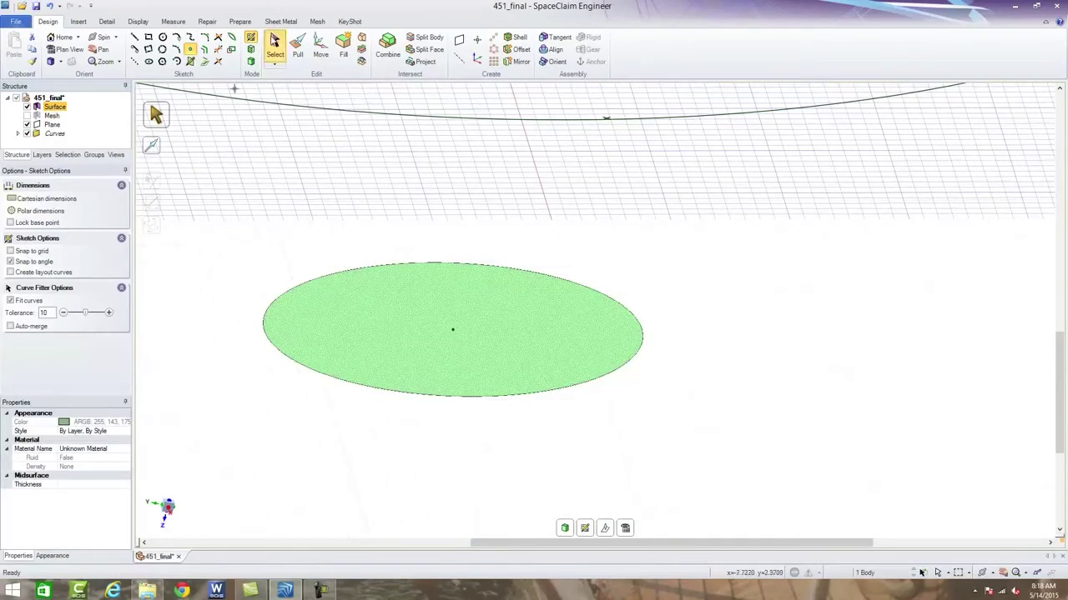
pyautogui.click(274, 41)
pyautogui.click(251, 61)
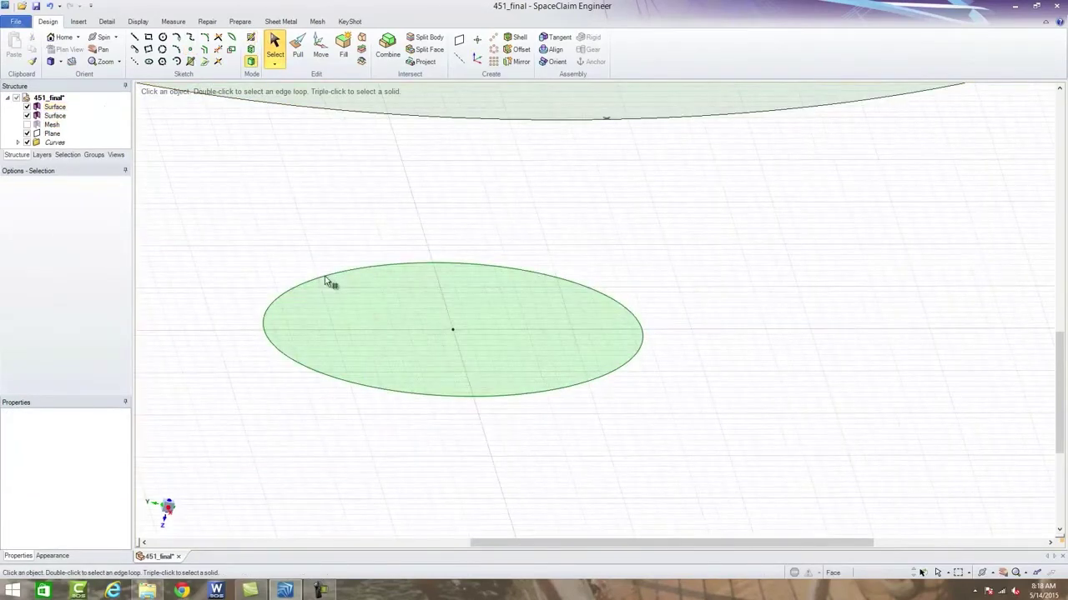
pyautogui.hotkey('ctrl', 'z')
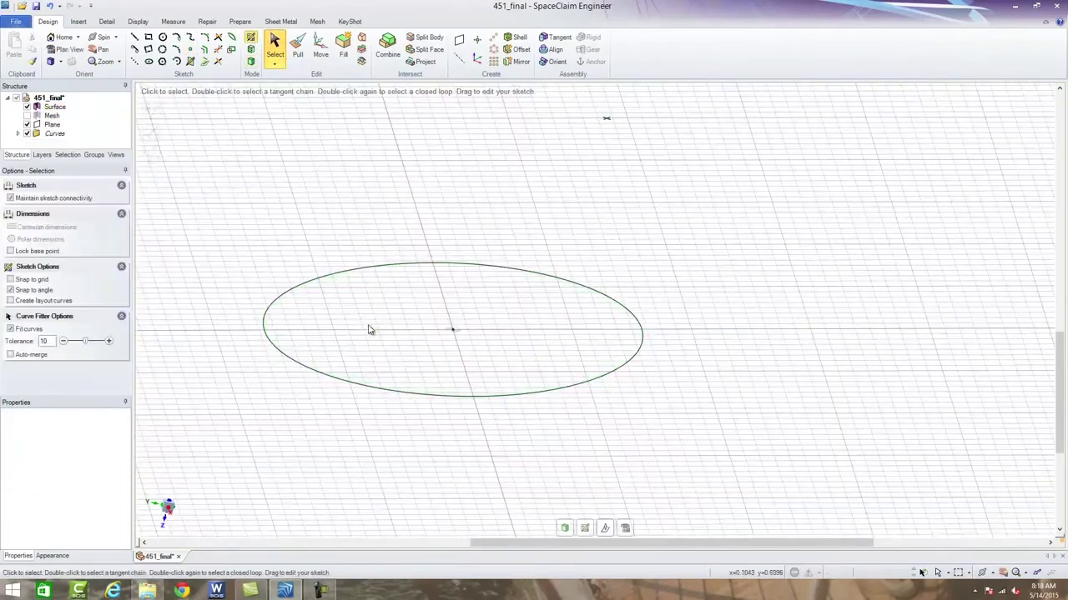
pyautogui.click(190, 50)
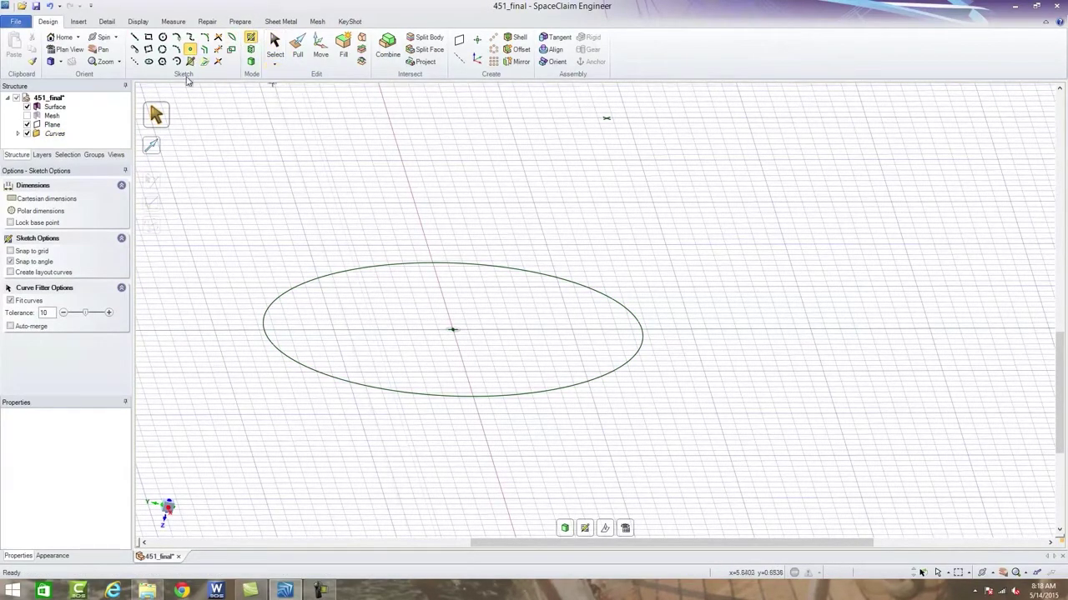
# Step: Return to 3D mode and connect the centre points of the hub circle and the rim circle with a straight line
pyautogui.click(251, 61)
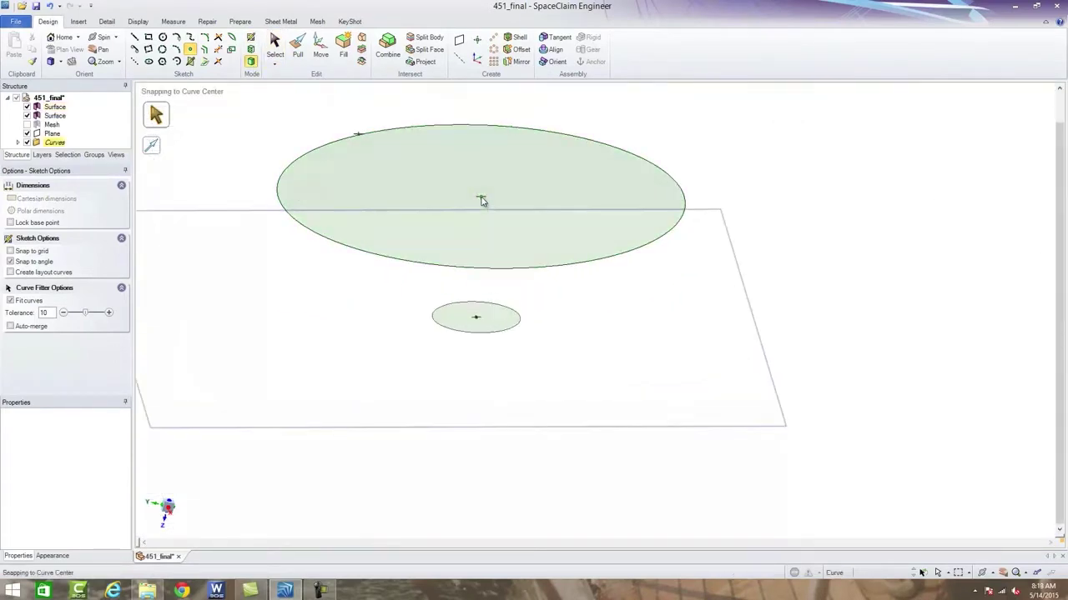
pyautogui.click(481, 201)
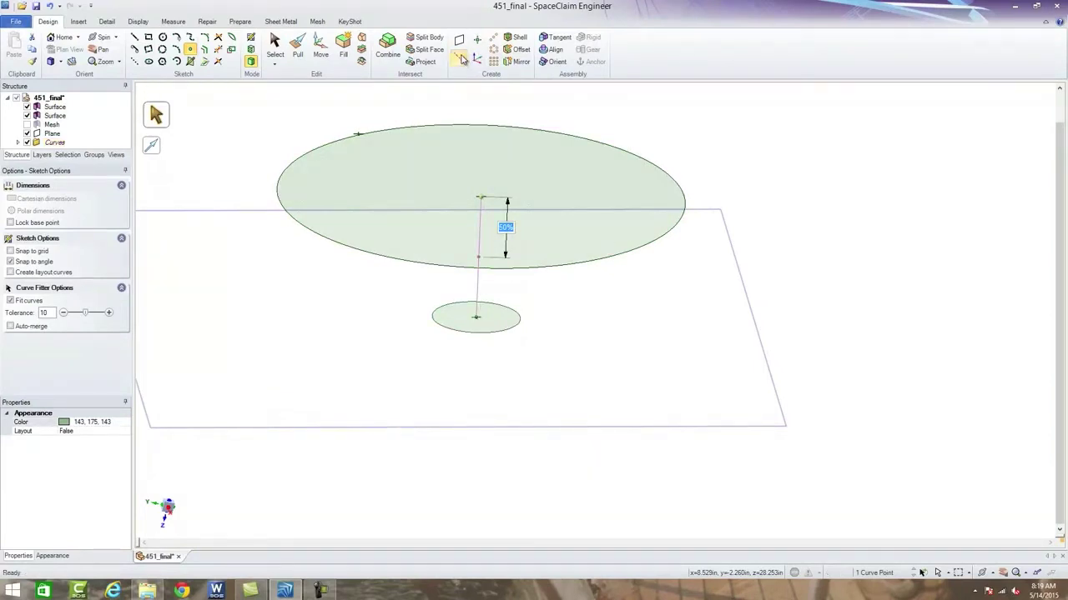
# Step: Create an axis through the centre points of the large rim circle and the small hub circle
pyautogui.click(274, 46)
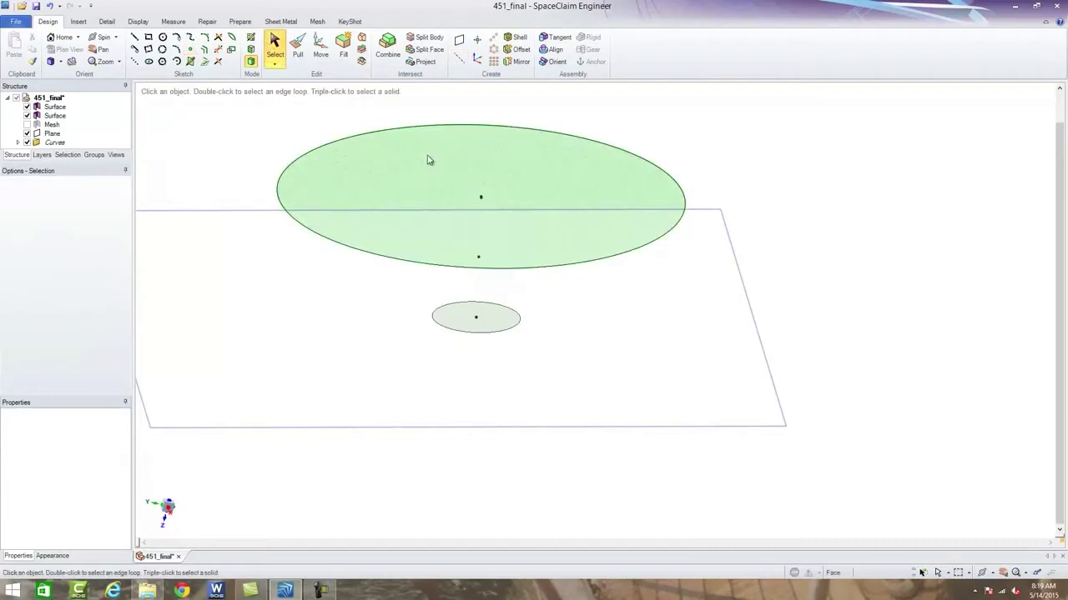
pyautogui.click(481, 197)
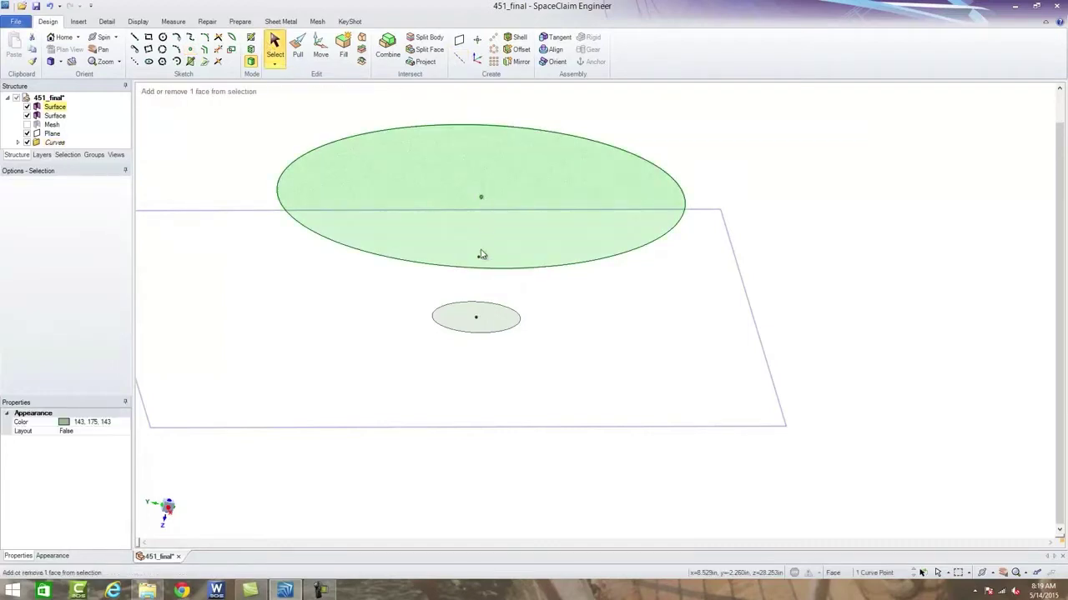
pyautogui.keyDown('ctrl'); pyautogui.click(476, 317); pyautogui.keyUp('ctrl')
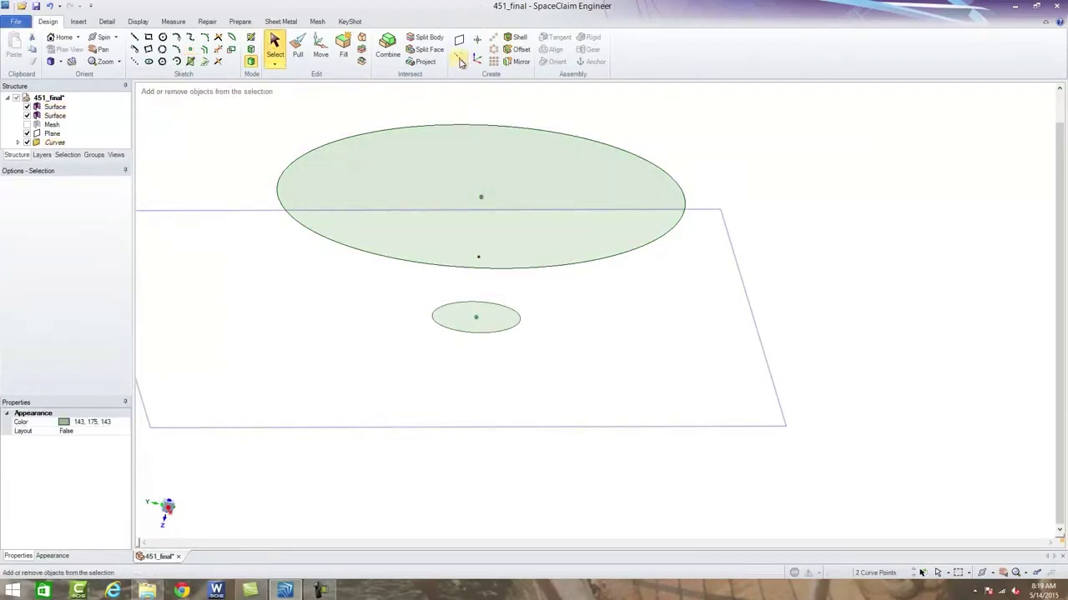
pyautogui.click(459, 60)
# Step: Show the scan mesh again and hide both circle surfaces, leaving the axis displayed within the wheel
pyautogui.moveTo(469, 86); pyautogui.dragTo(413, 142, button='middle')
pyautogui.scroll(5, 490, 150)
pyautogui.click(27, 124)
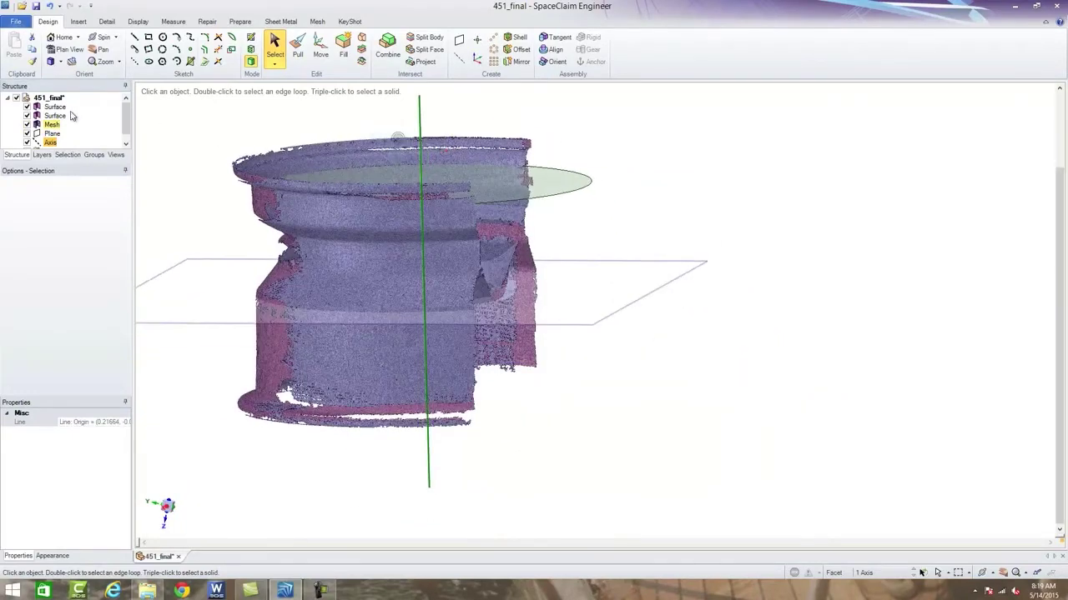
pyautogui.click(27, 116)
pyautogui.click(27, 107)
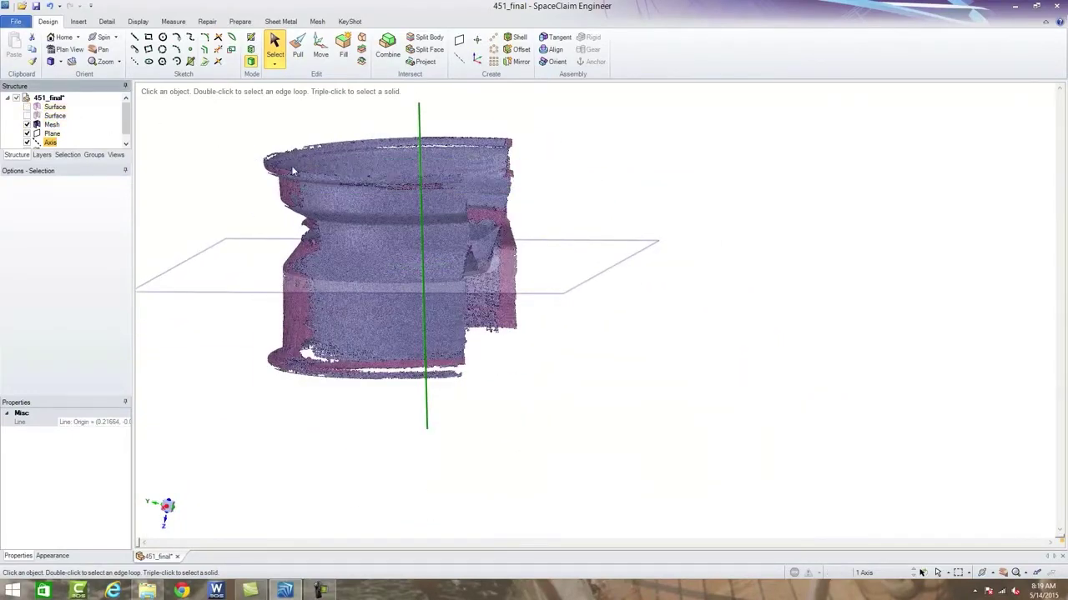
pyautogui.moveTo(335, 242); pyautogui.dragTo(207, 207, button='middle')
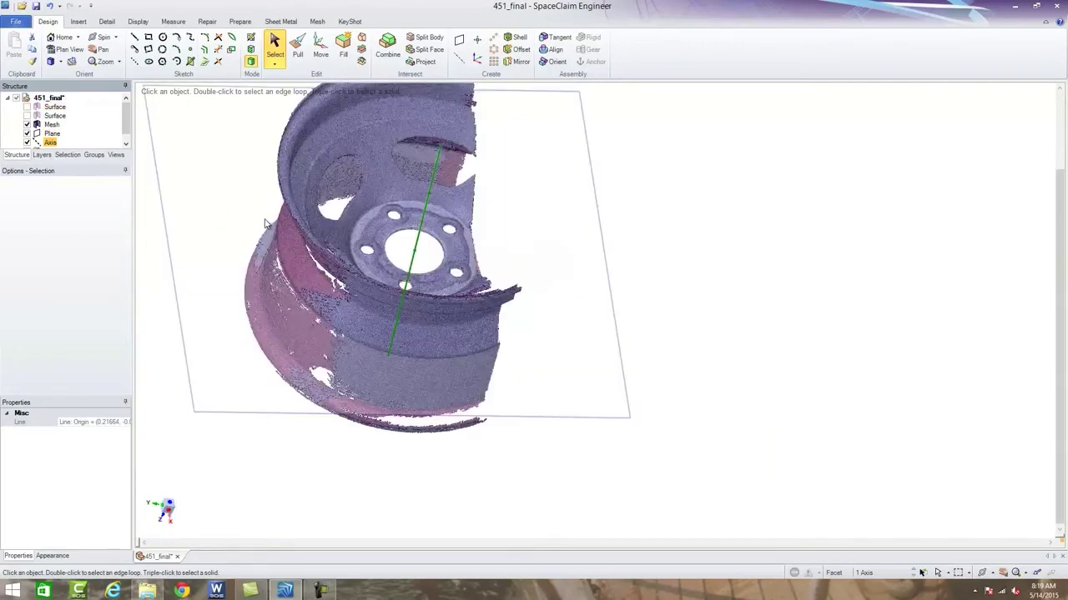
pyautogui.scroll(2, 267, 221)
pyautogui.scroll(-2, 267, 215)
pyautogui.scroll(1, 267, 215)
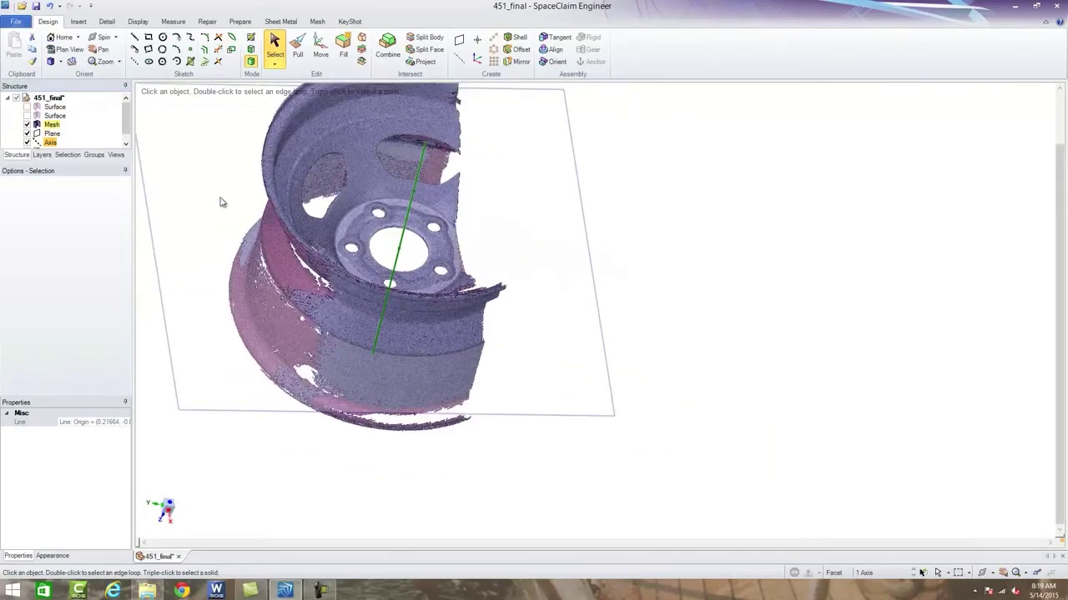
# Step: Copy the hub plane with the Move tool, rotating the copy 90° so it stands perpendicular to the original
pyautogui.click(160, 288)
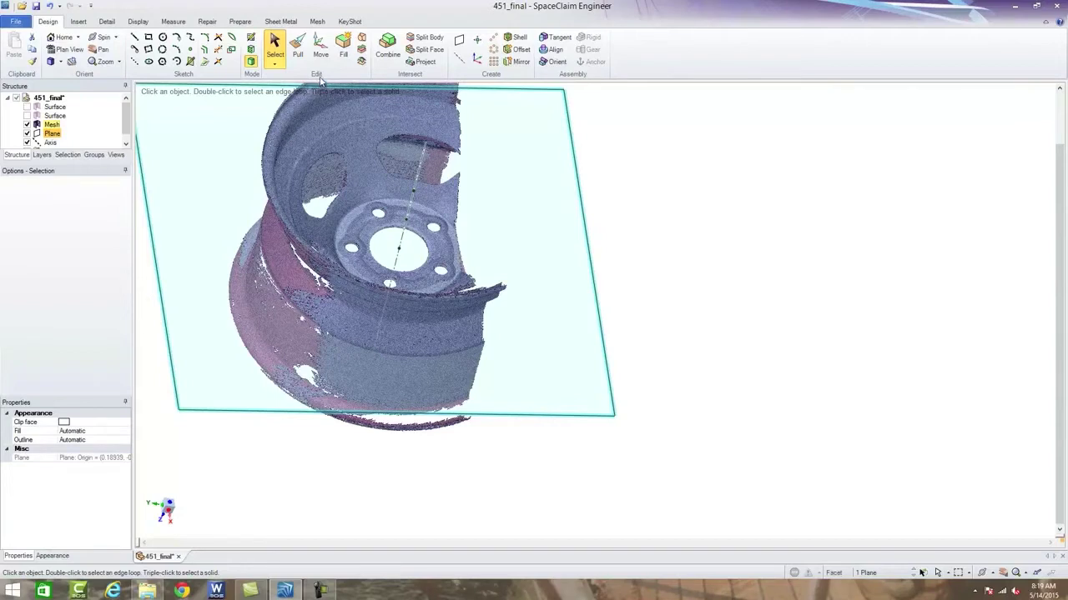
pyautogui.click(320, 49)
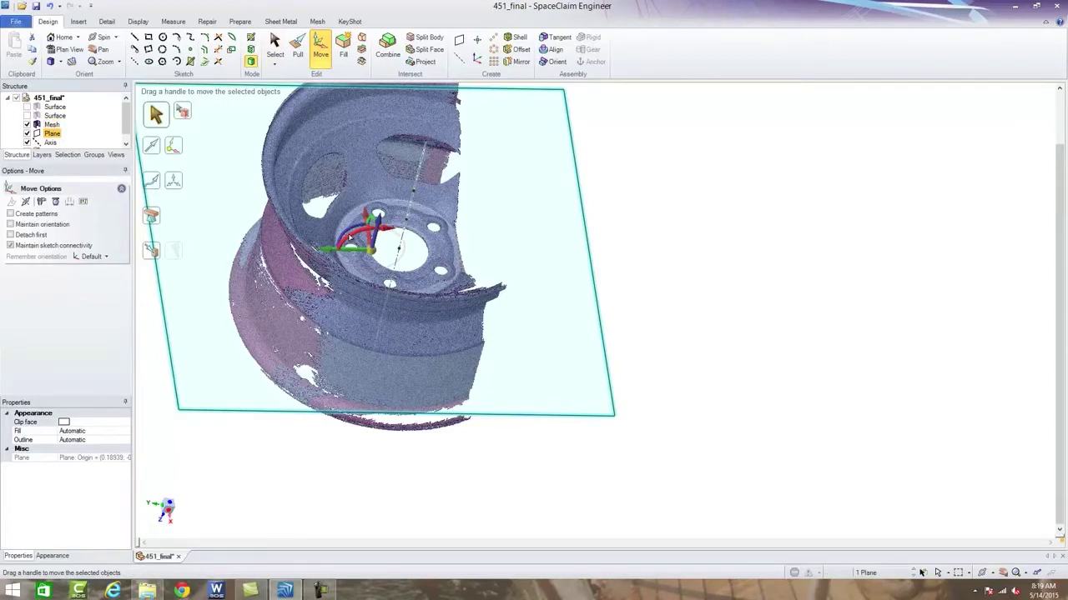
pyautogui.press('ctrl')
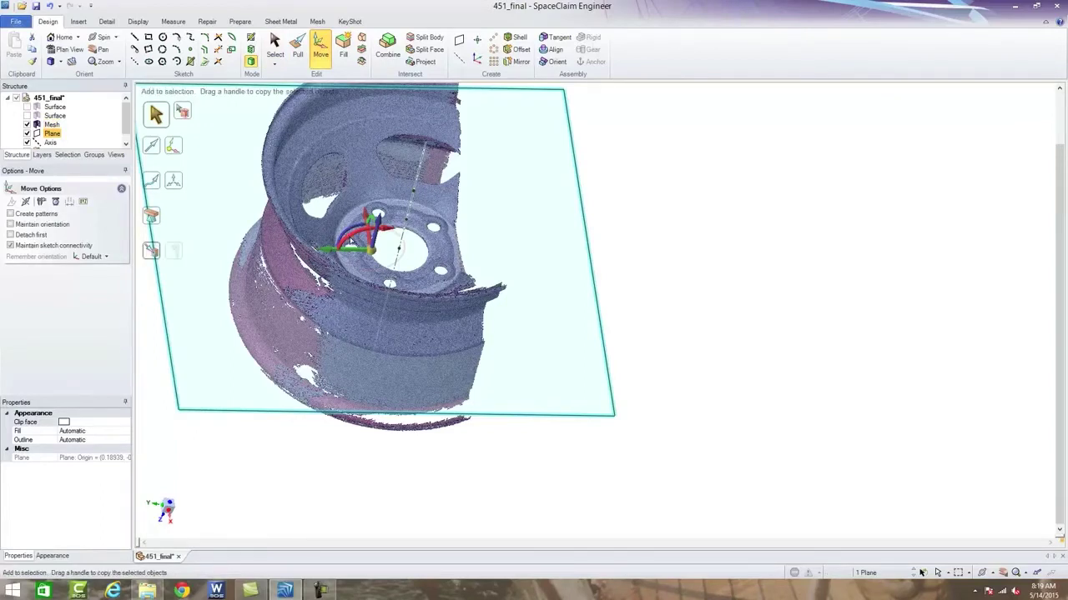
pyautogui.keyDown('ctrl'); pyautogui.moveTo(364, 233); pyautogui.dragTo(397, 232); pyautogui.keyUp('ctrl')
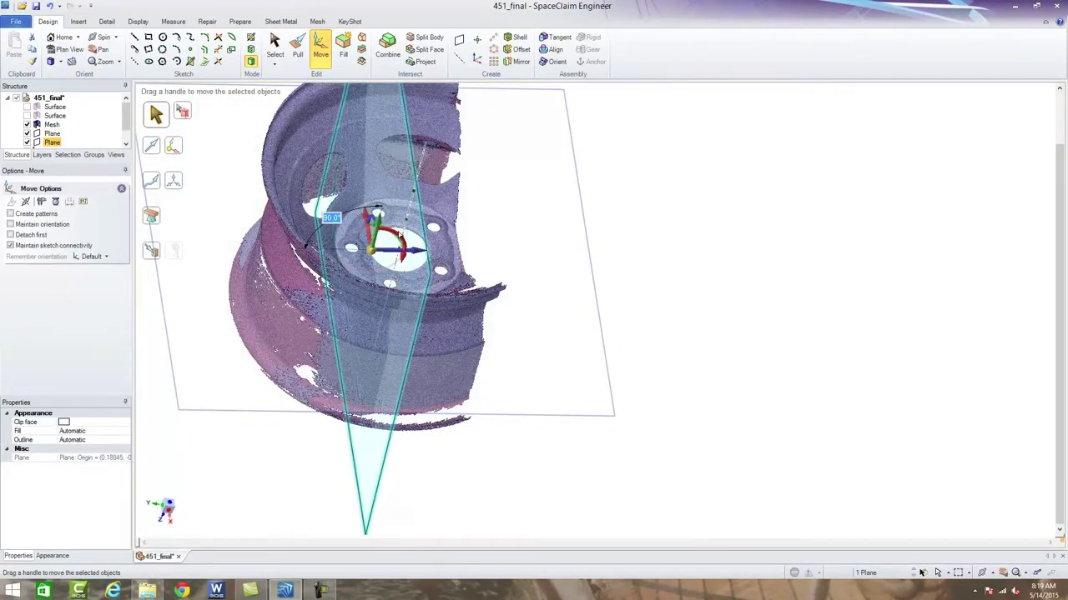
# Step: Move the perpendicular plane sideways onto the wheel's centre axis
pyautogui.moveTo(456, 222); pyautogui.dragTo(410, 251, button='middle')
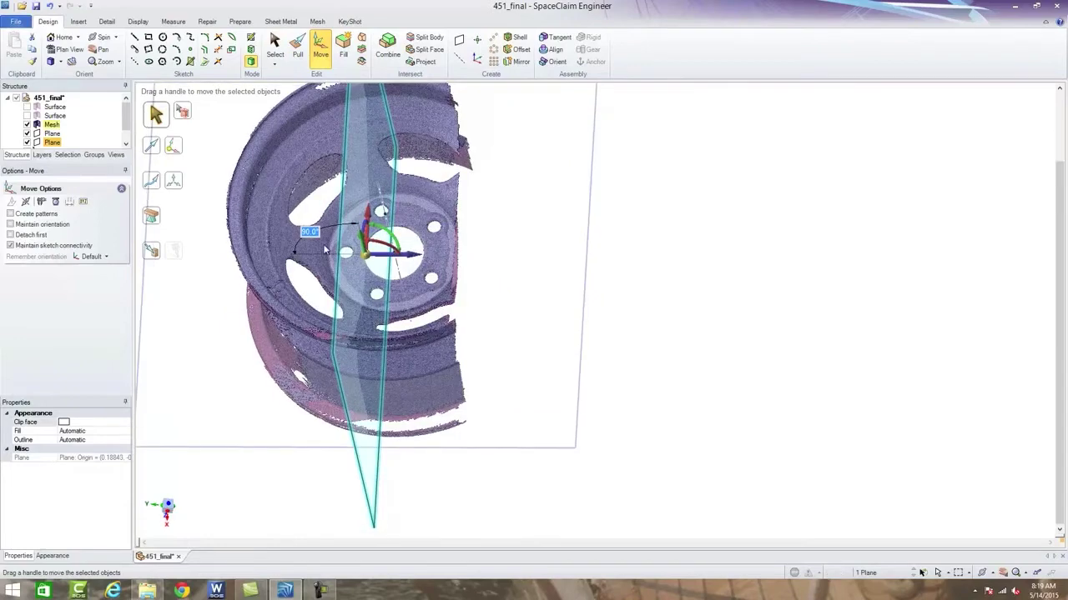
pyautogui.scroll(3, 323, 243)
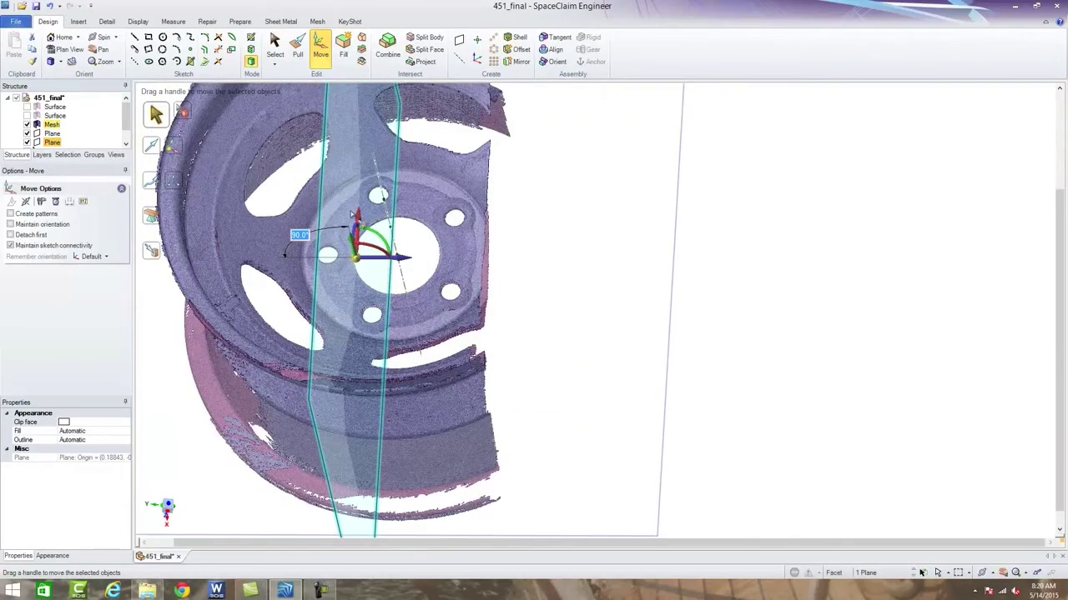
pyautogui.click(380, 192)
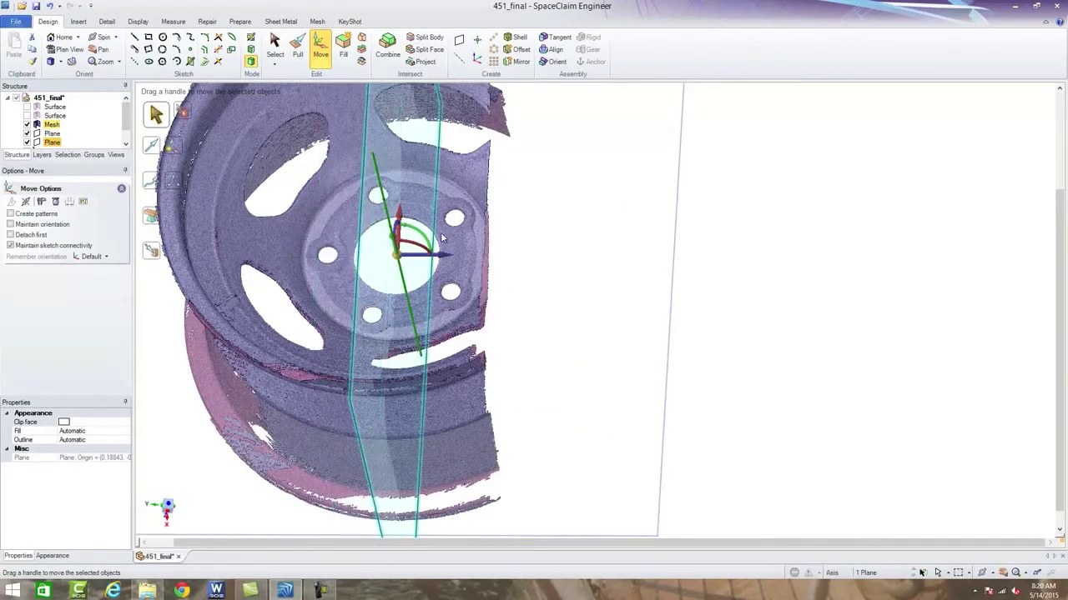
# Step: Create rotated copies of the plane around the wheel's axis, including one turned 220°
pyautogui.scroll(-2, 457, 224)
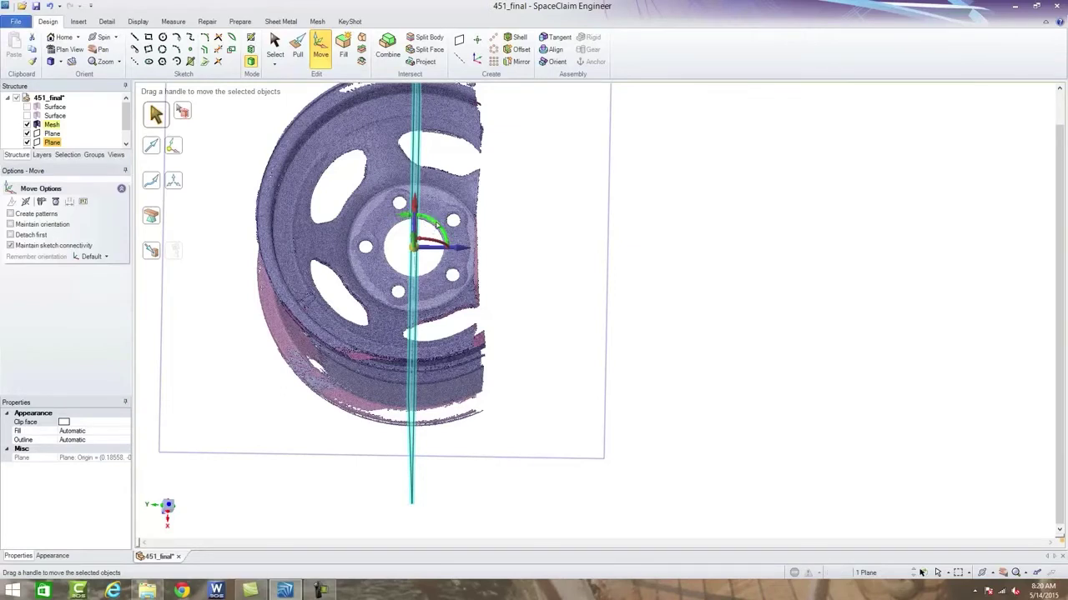
pyautogui.keyDown('ctrl'); pyautogui.moveTo(436, 224); pyautogui.dragTo(458, 222); pyautogui.keyUp('ctrl')
pyautogui.scroll(-1, 458, 222)
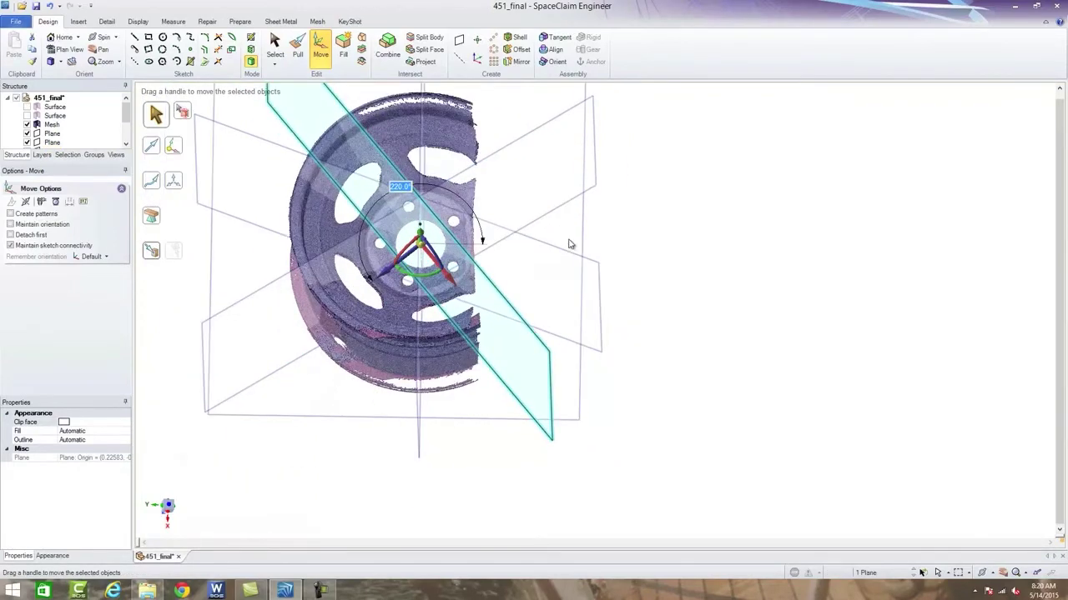
# Step: Section the wheel mesh at the original perpendicular plane through the axis and view the cross-section straight on
pyautogui.moveTo(571, 246); pyautogui.dragTo(417, 284, button='middle')
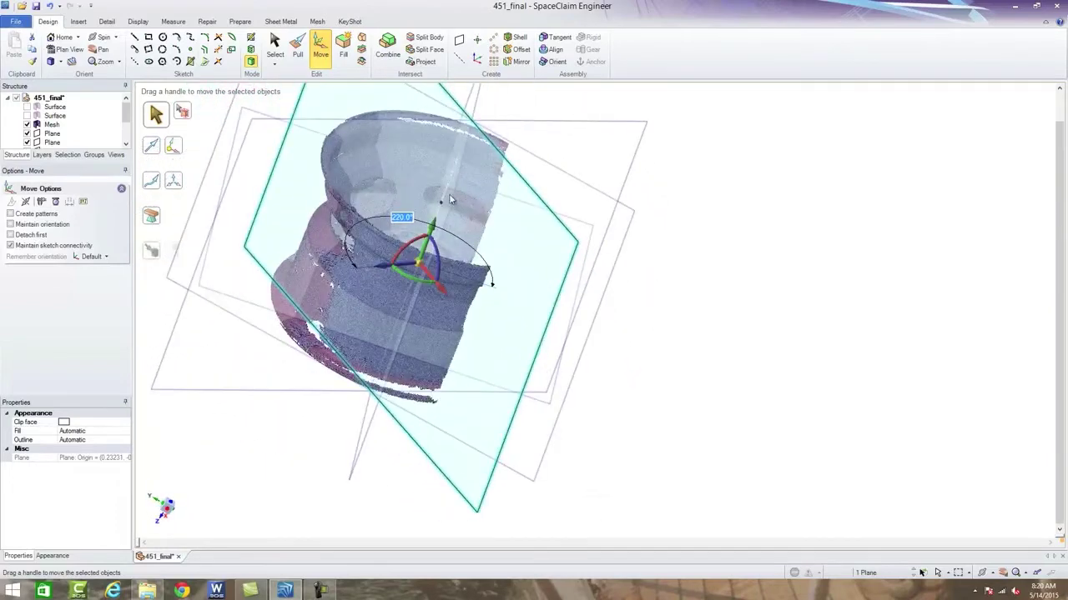
pyautogui.click(419, 305)
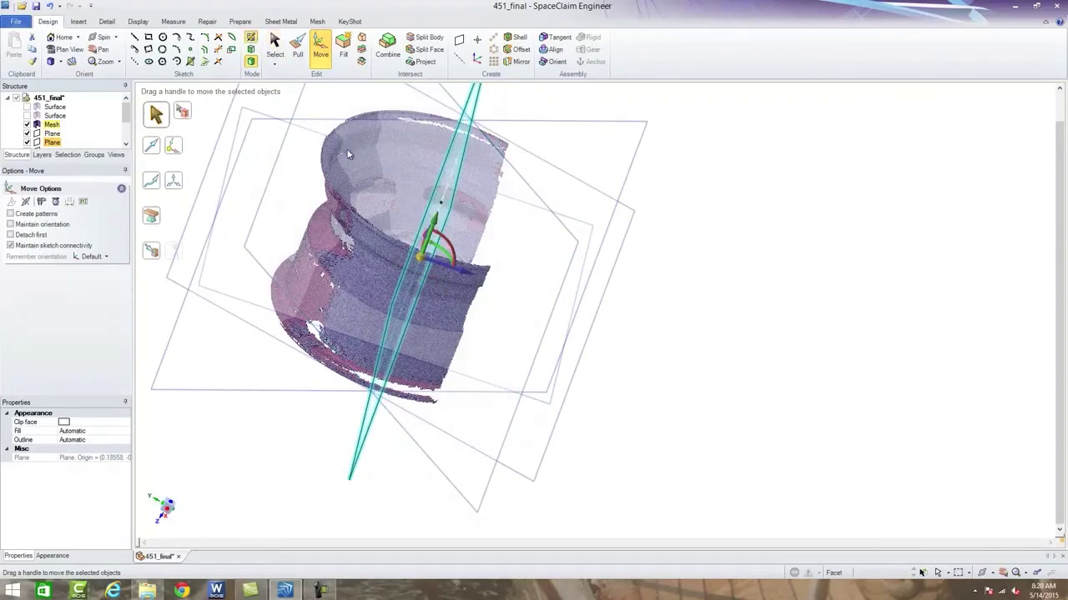
pyautogui.press('x')
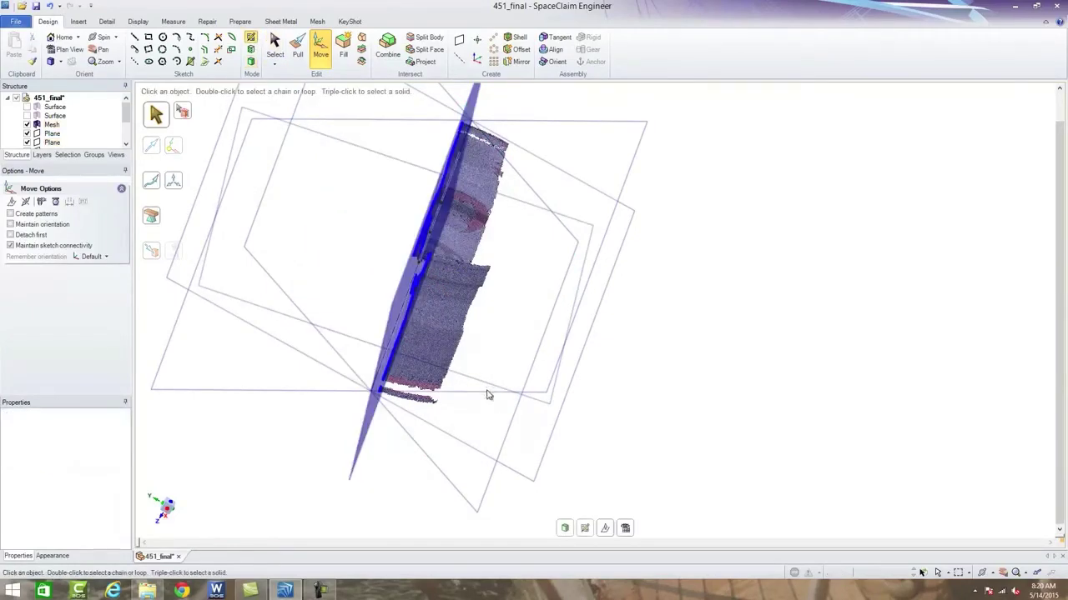
pyautogui.click(625, 529)
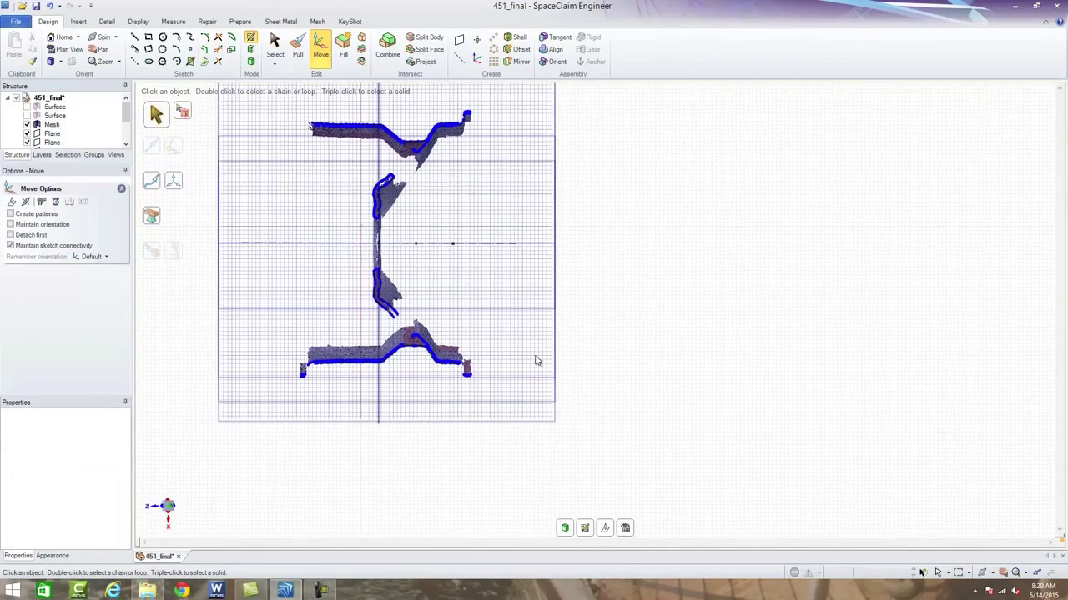